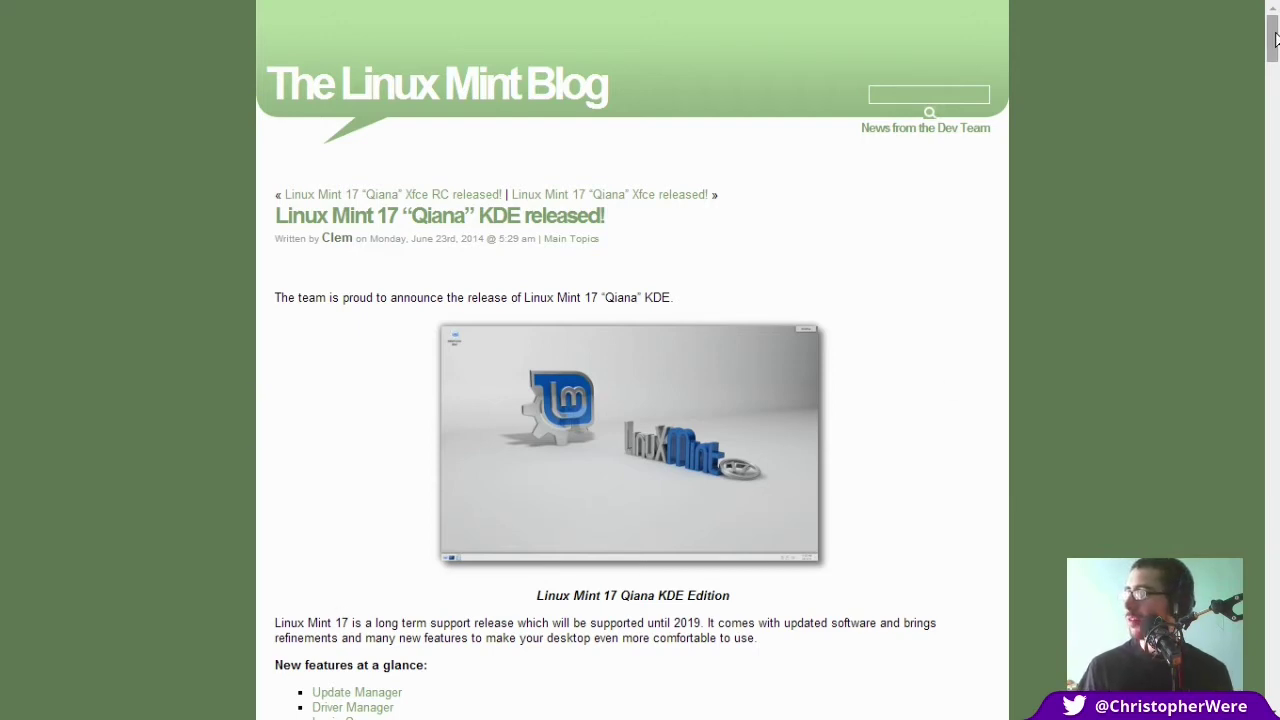
- Skim the Linux Mint 17 KDE release announcement, including the system requirements, upgrade instructions and download sections, and return to its beginning
scroll(1276, 40, down, 1)
drag(1276, 40, 1277, 84)
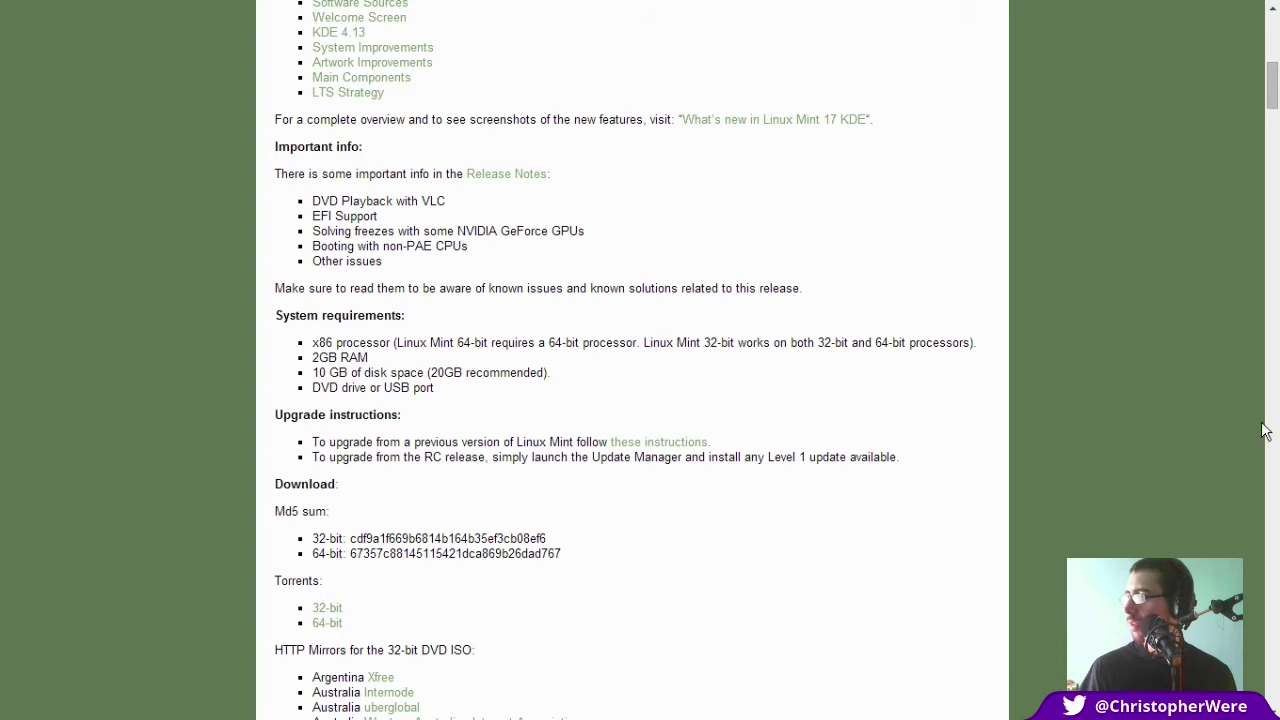
drag(1277, 103, 1273, 95)
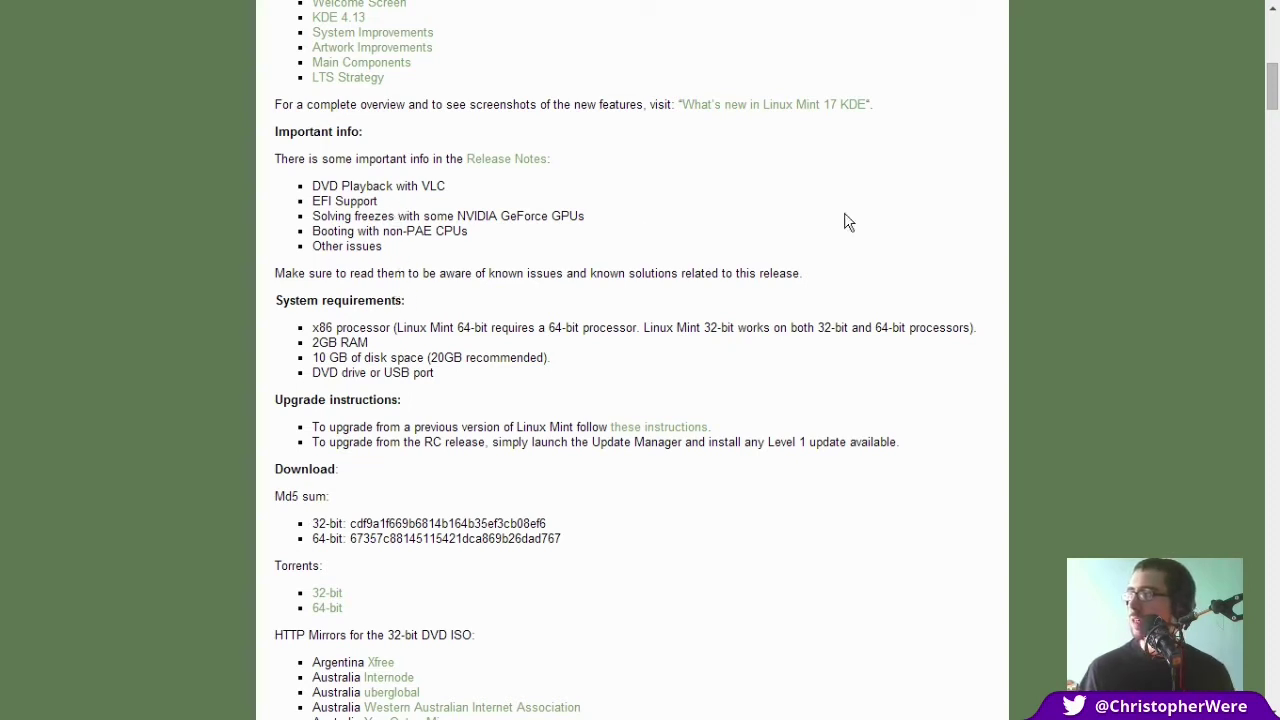
drag(1277, 68, 1271, 8)
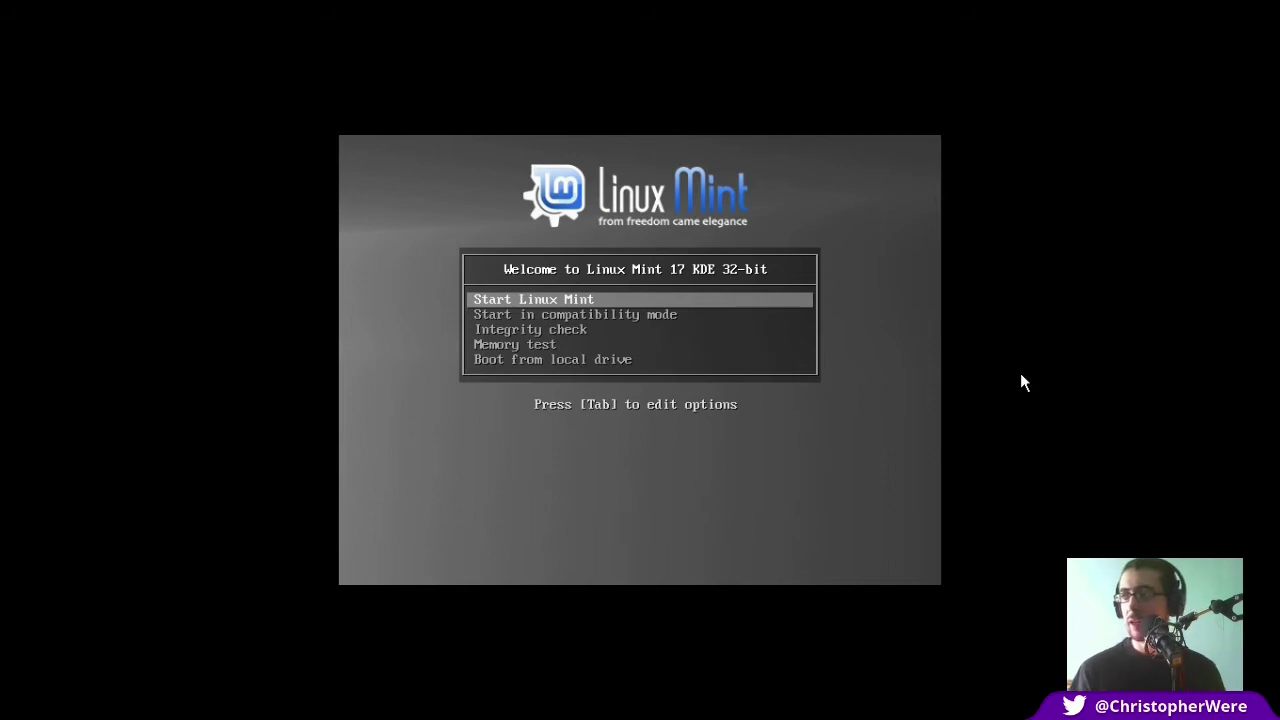
- Browse the Linux Mint boot options as far as Memory test and return to Start Linux Mint
key(Down)
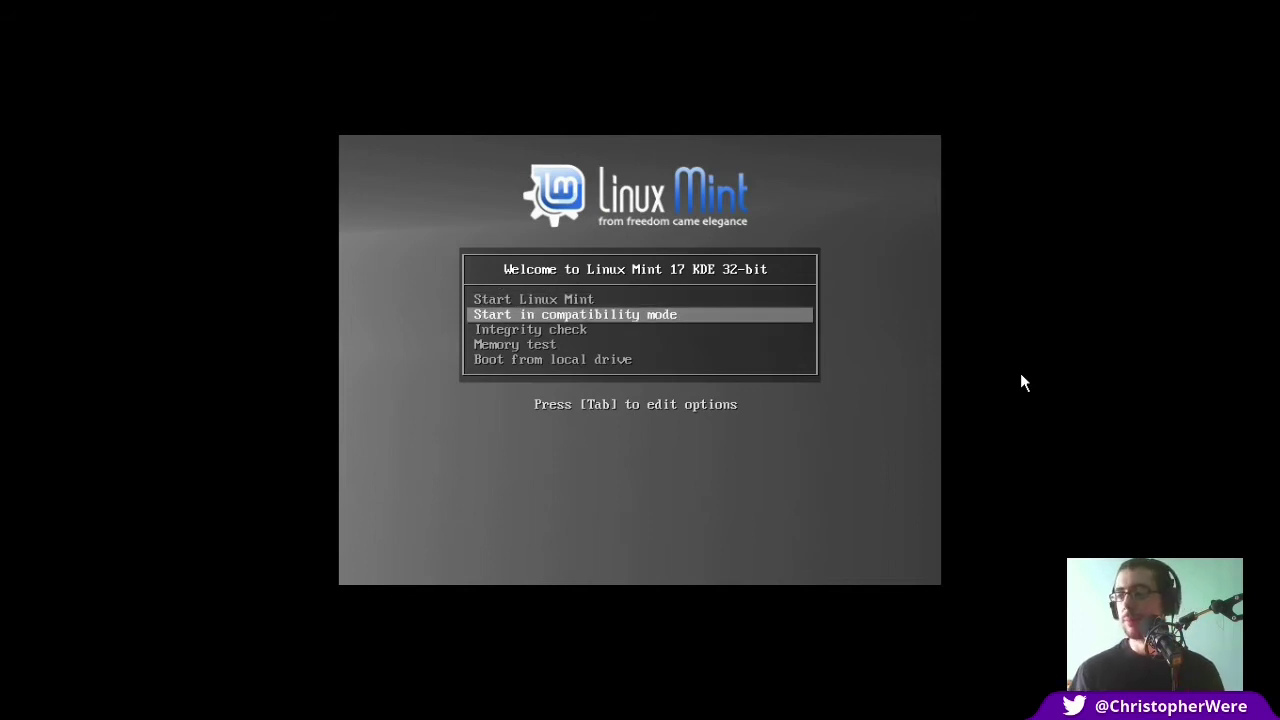
key(Down)
key(Down)
key(Down)
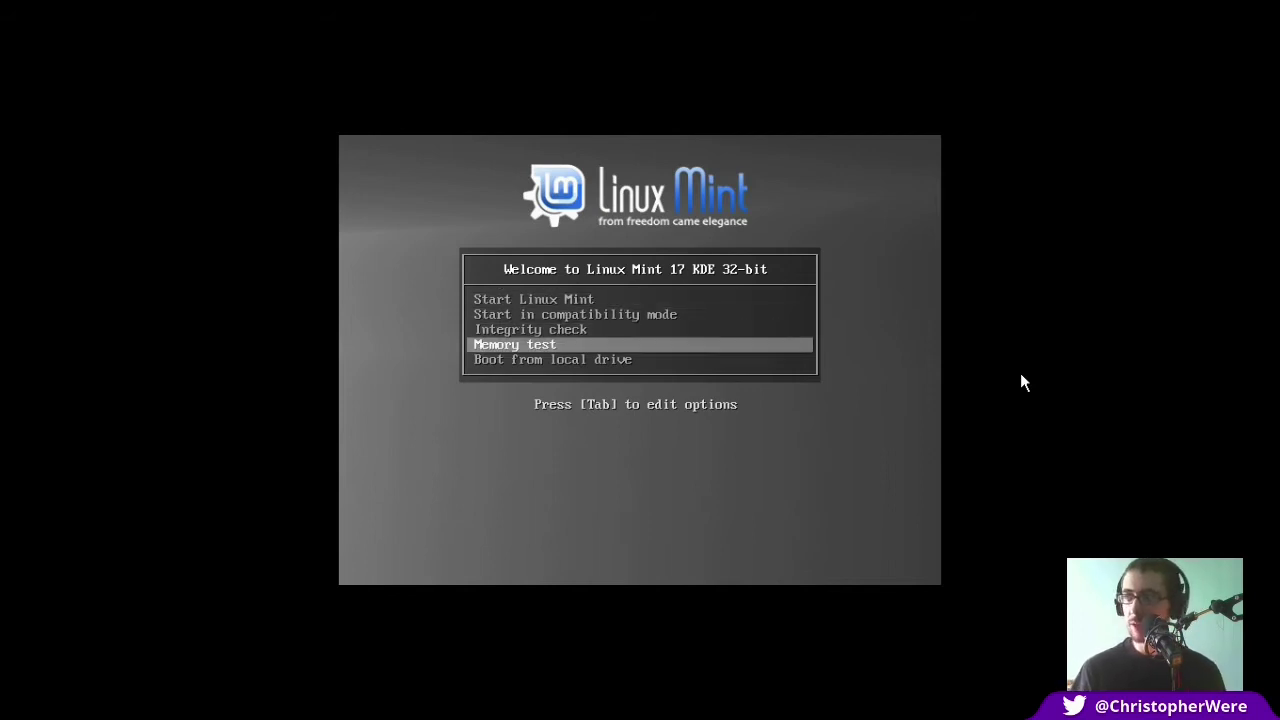
key(Up)
key(Up)
key(Up)
key(Up)
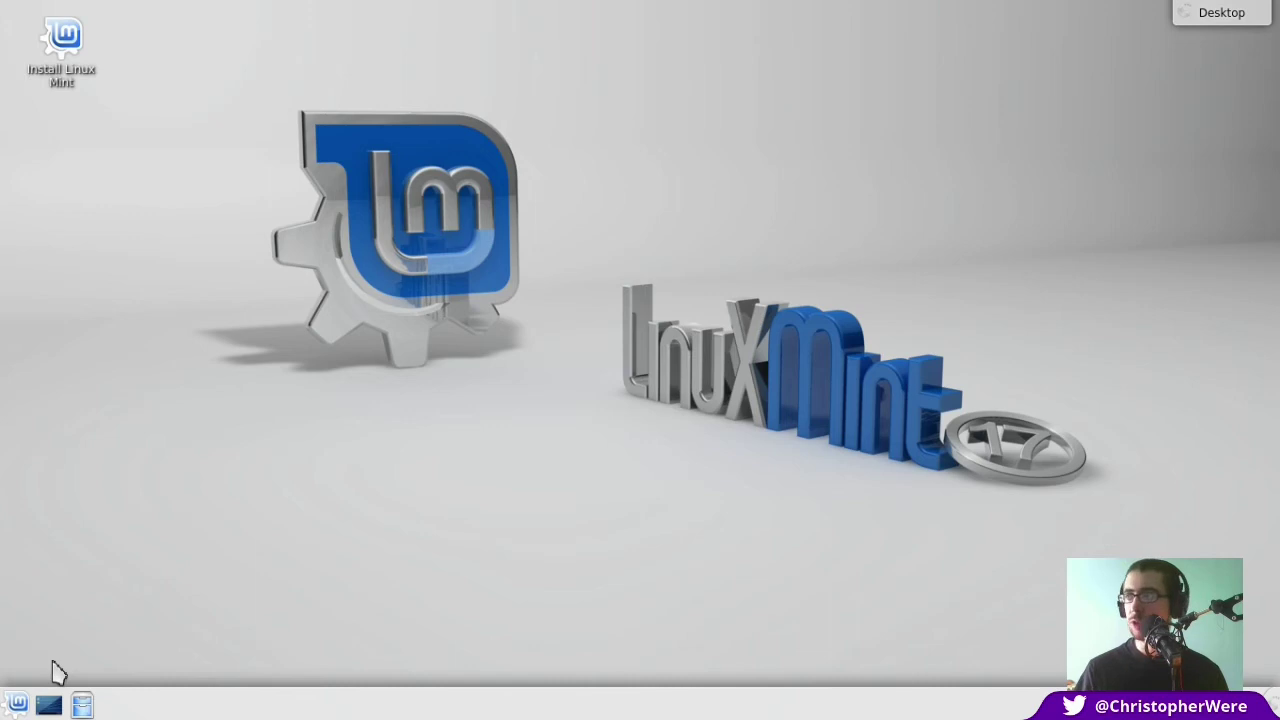
- Open the application launcher and examine its Favorites, Applications and Computer sections
click(17, 705)
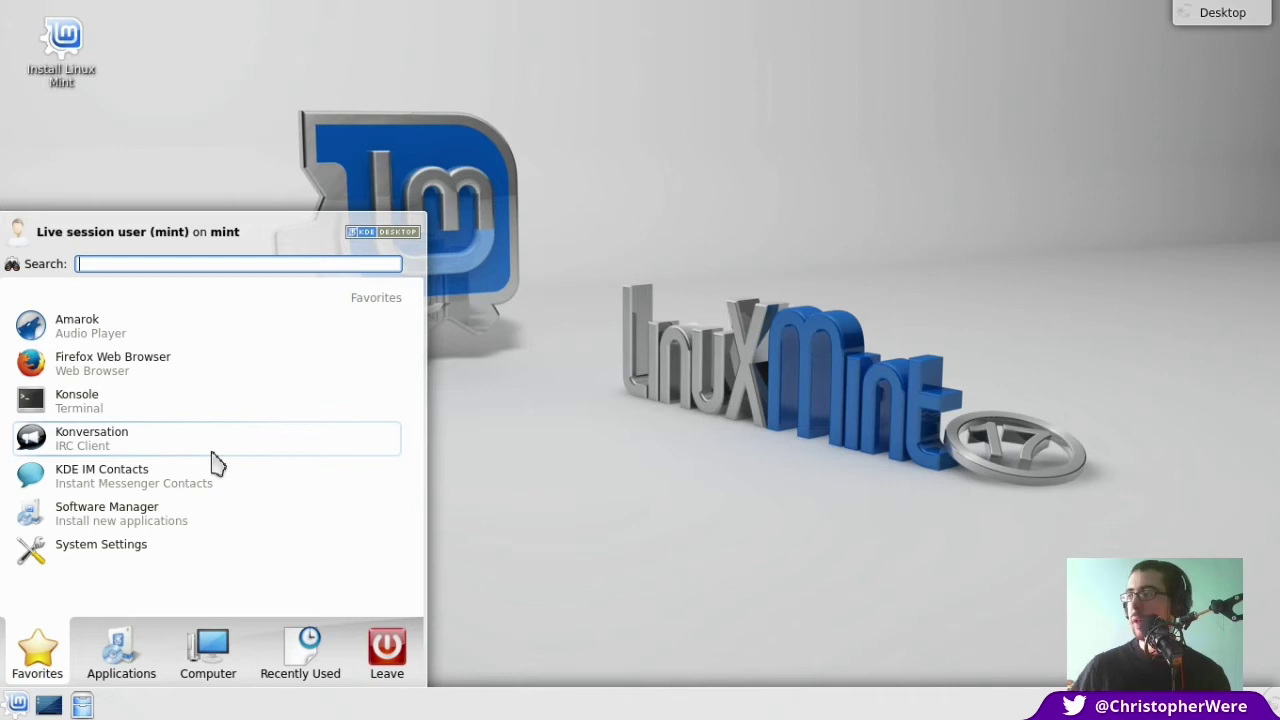
click(125, 662)
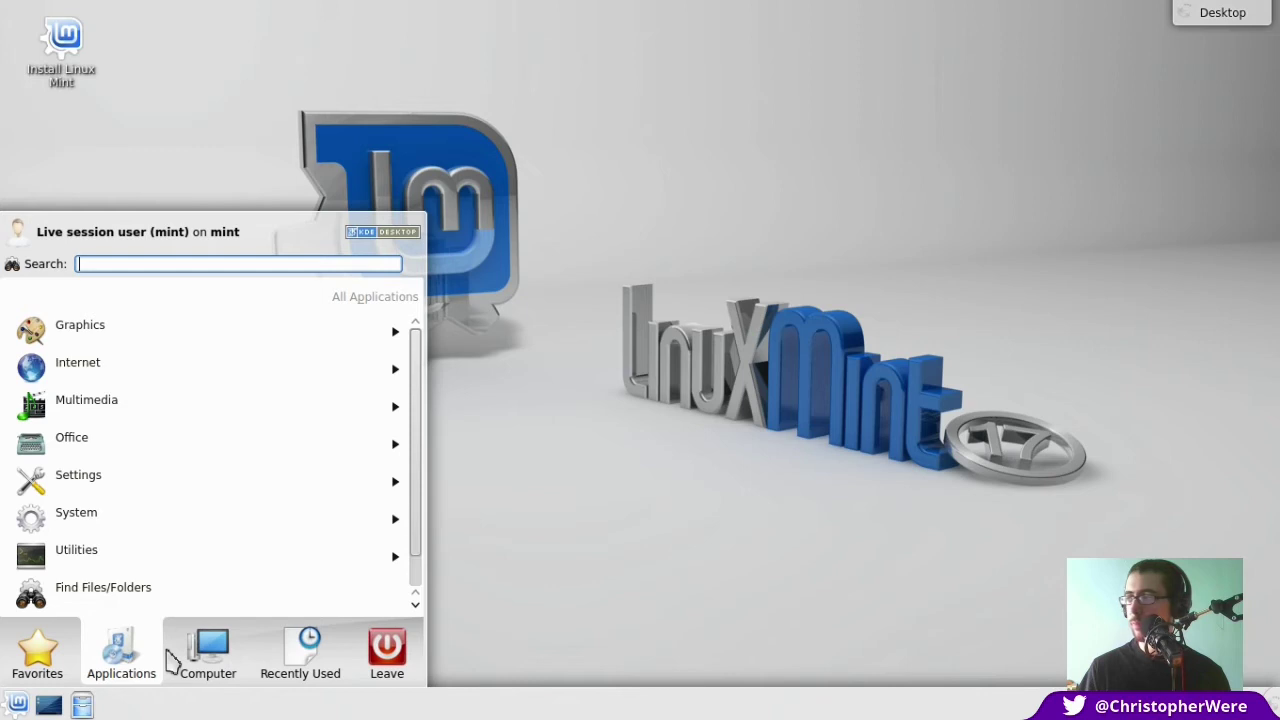
click(200, 658)
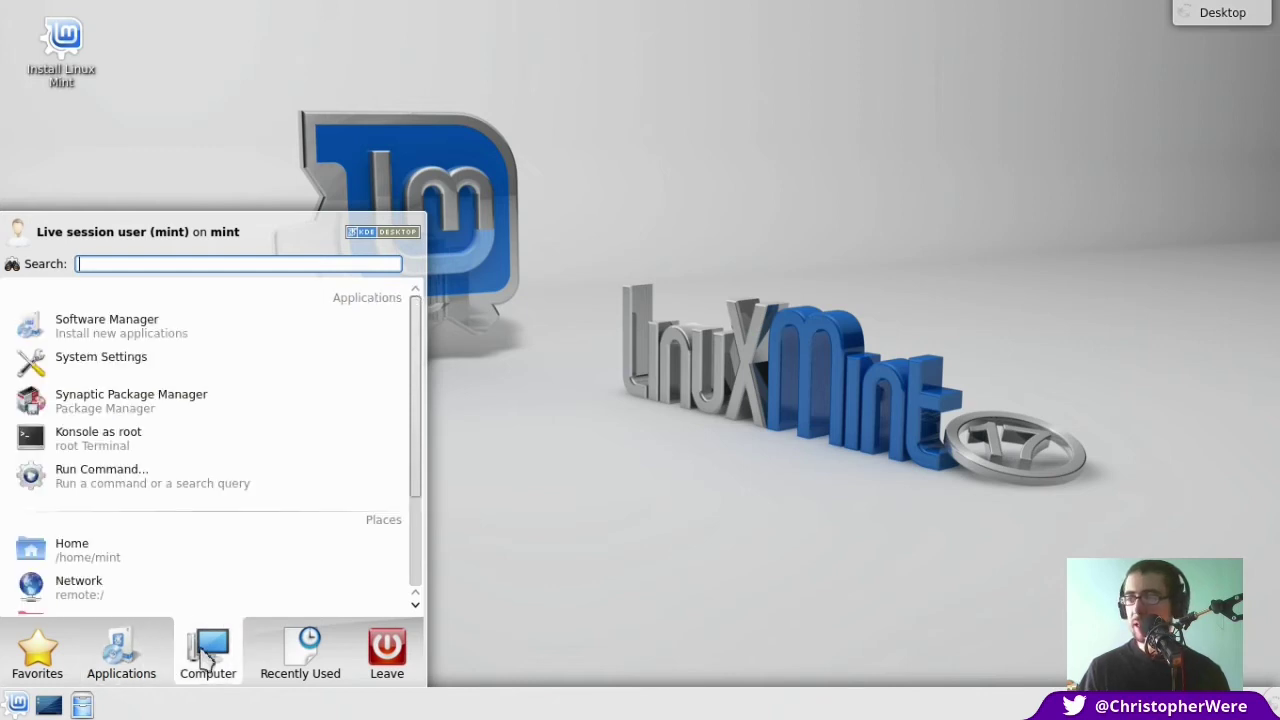
click(123, 658)
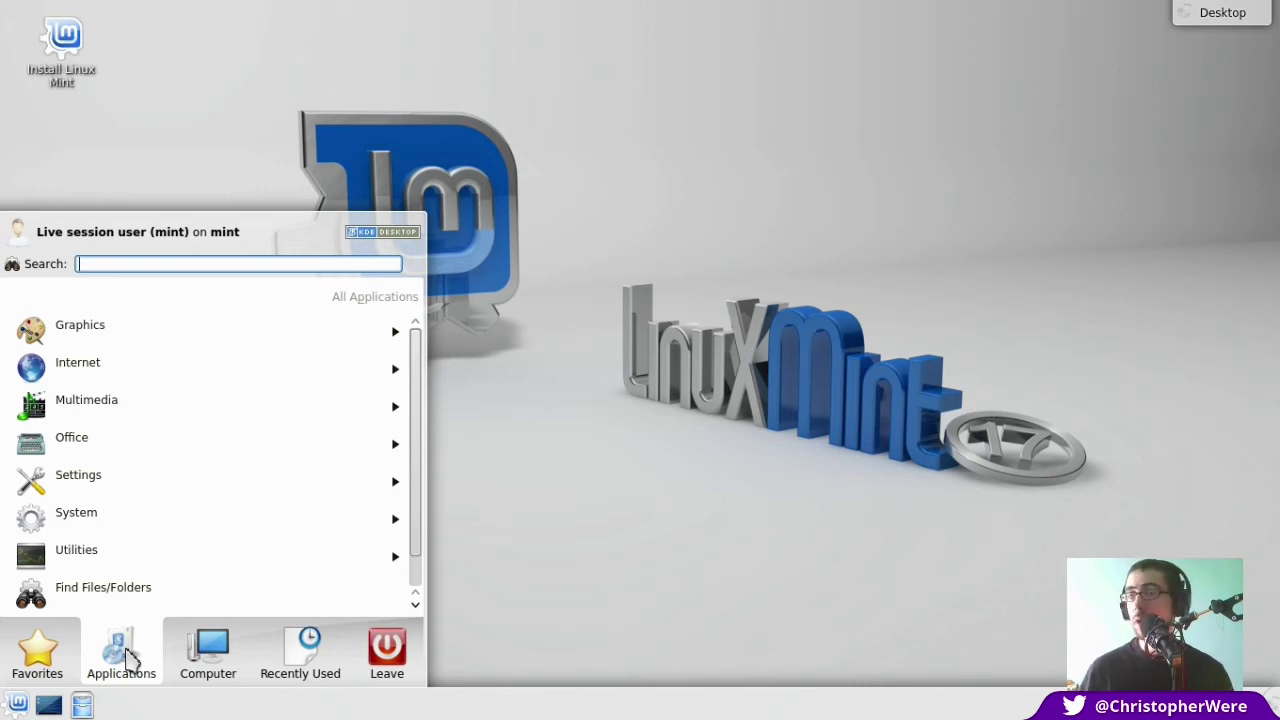
click(224, 678)
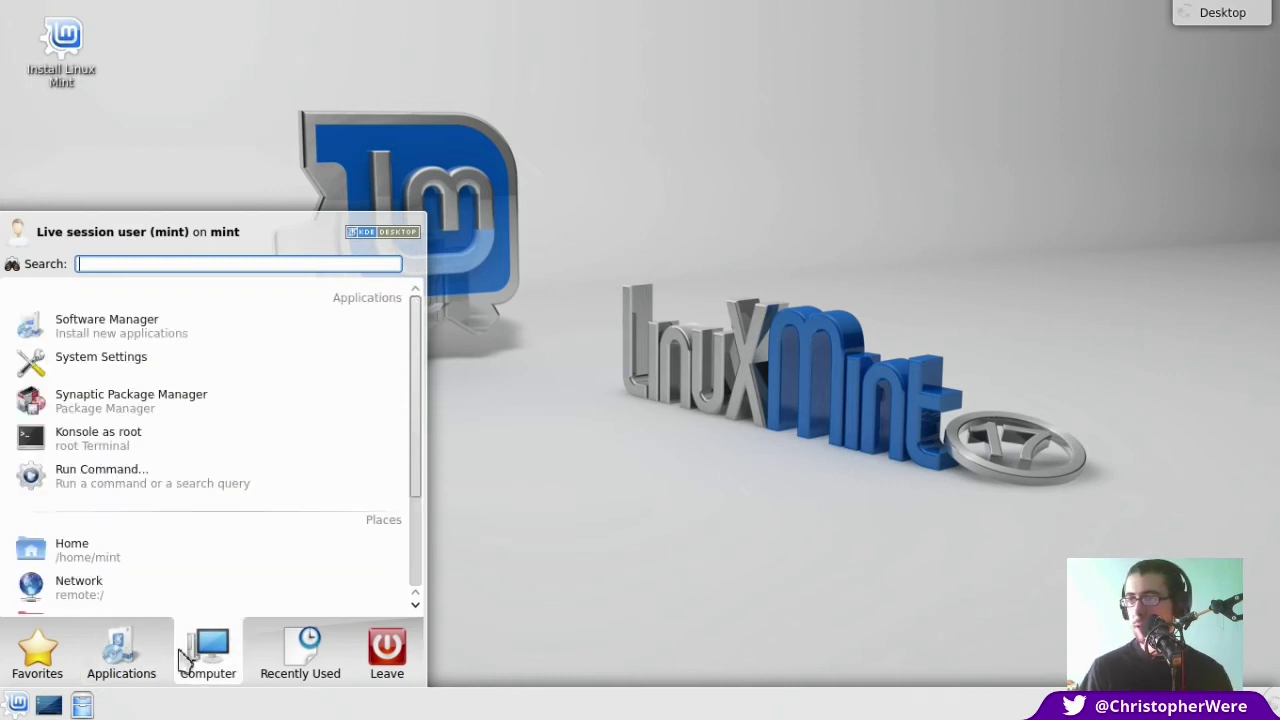
- Examine the Multimedia applications in the launcher and return to the full list of application categories
mouse_move(86, 666)
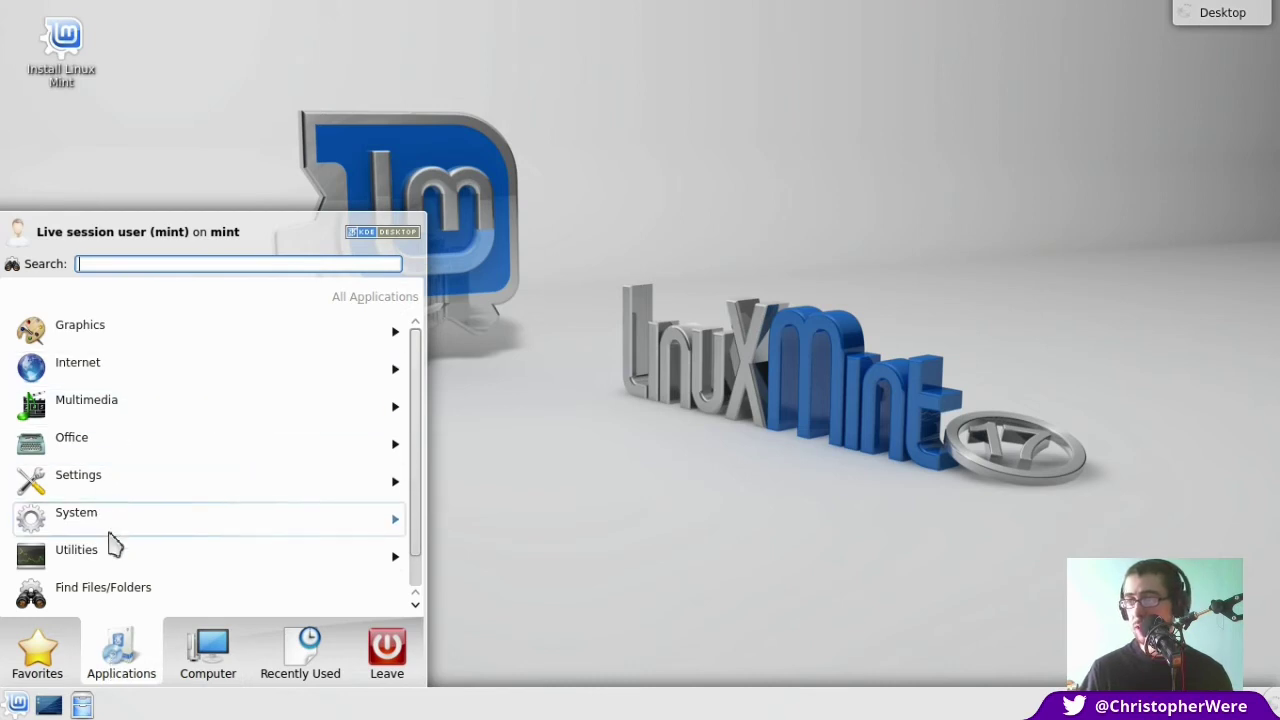
click(122, 412)
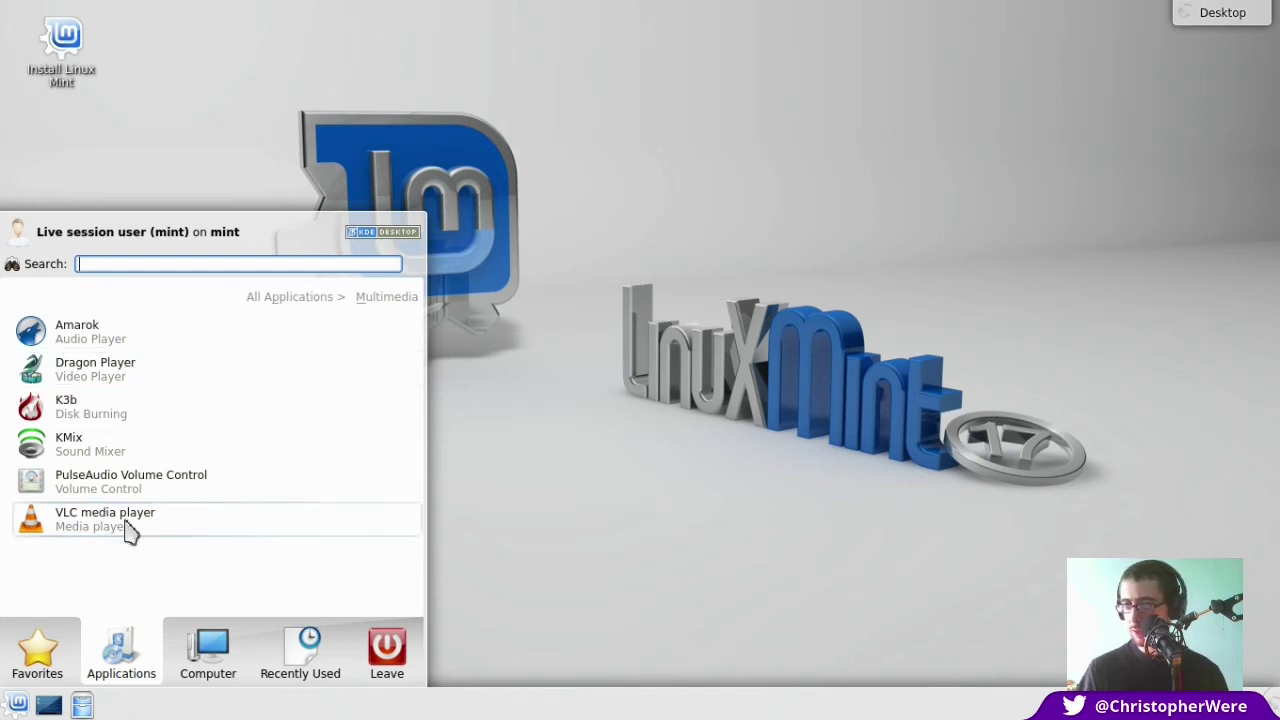
click(50, 652)
mouse_move(197, 661)
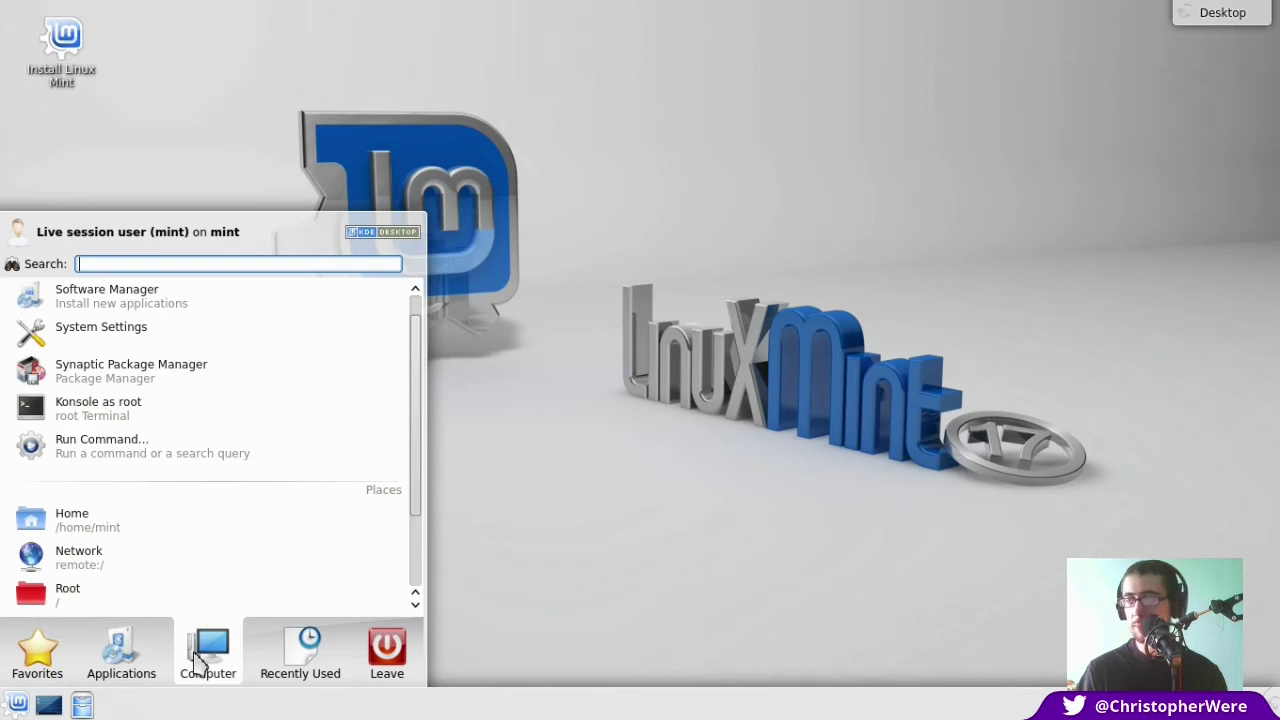
mouse_move(148, 668)
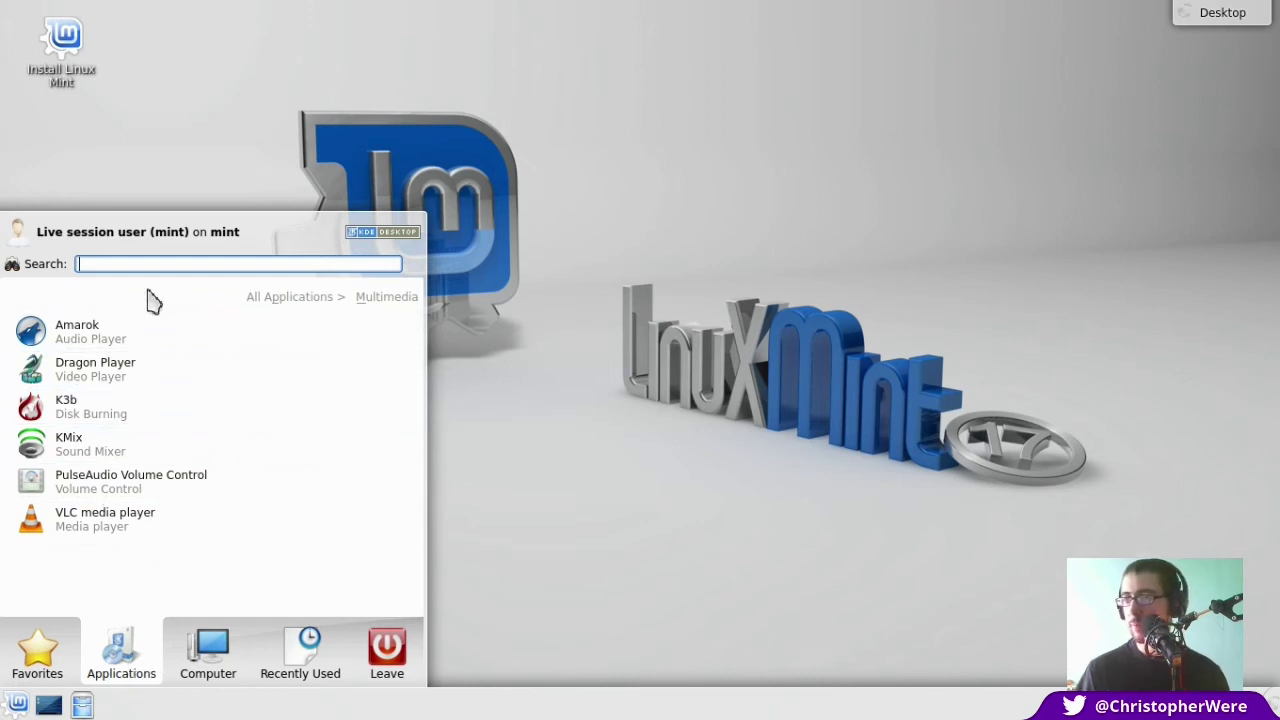
click(289, 300)
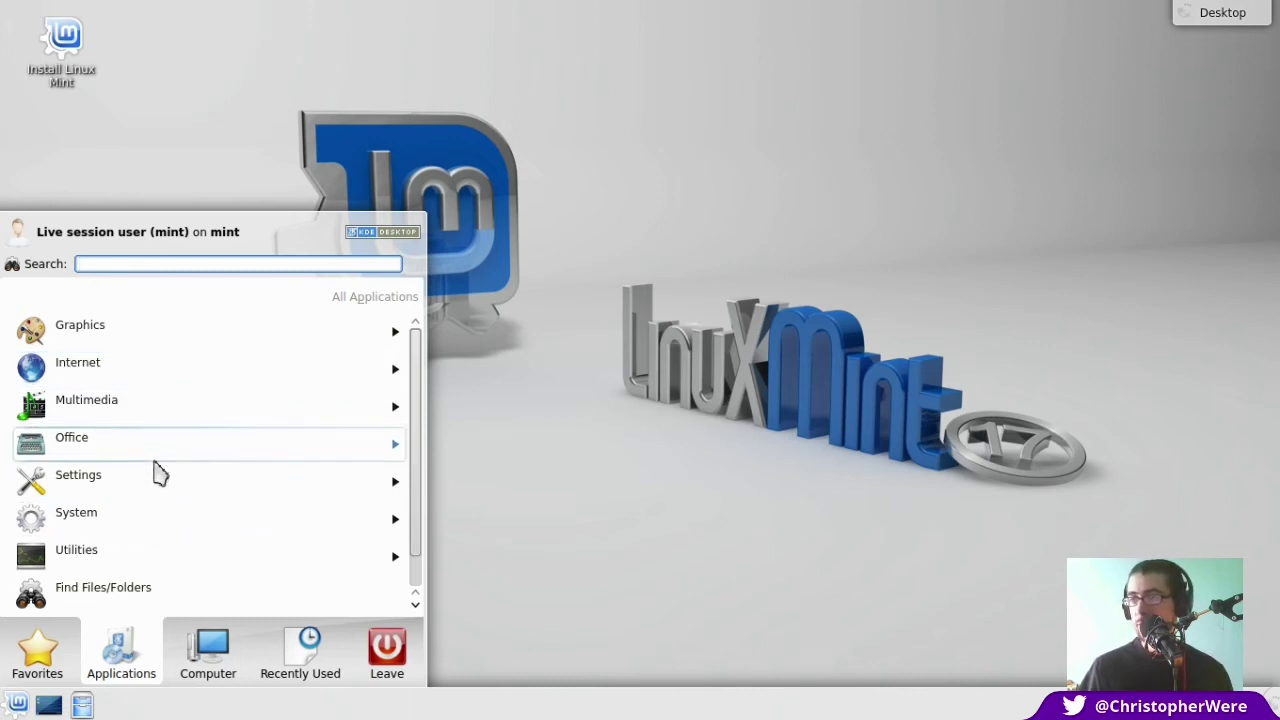
- Examine the applications in the launcher's Office category, followed by those in its Internet category
drag(417, 405, 417, 377)
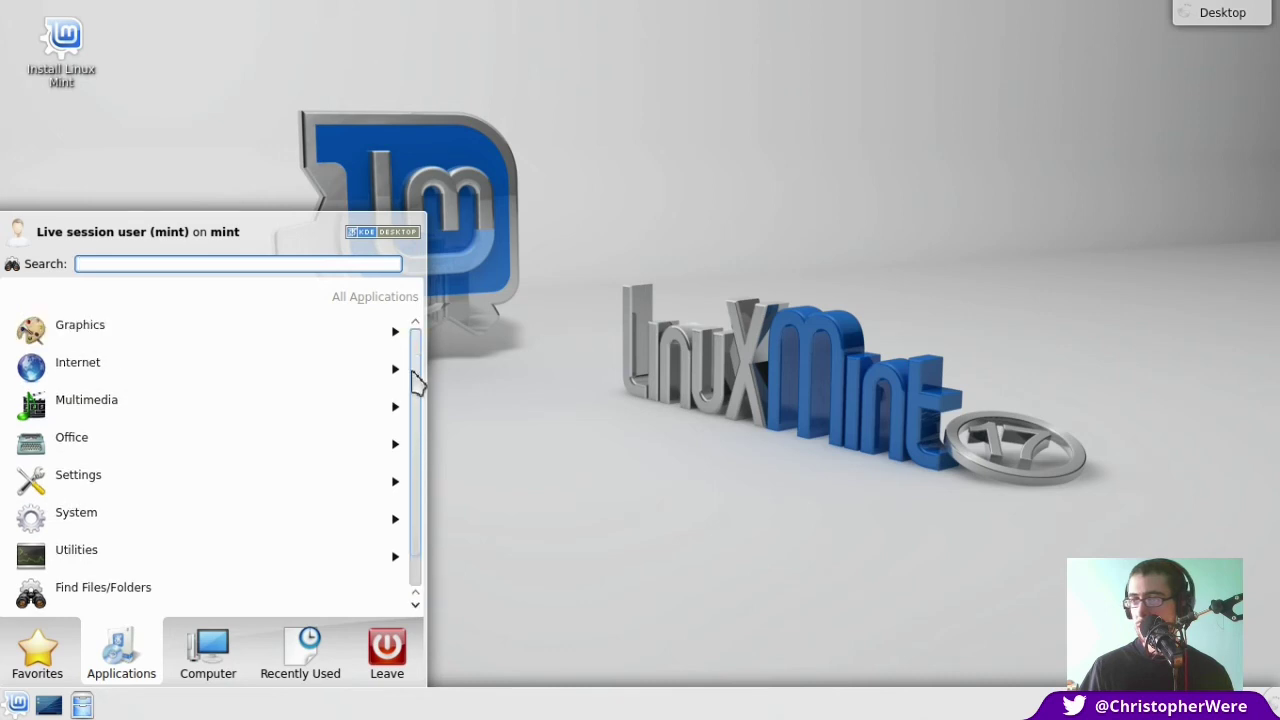
click(100, 440)
mouse_move(417, 380)
mouse_down()
mouse_move(408, 463)
mouse_move(417, 378)
mouse_up()
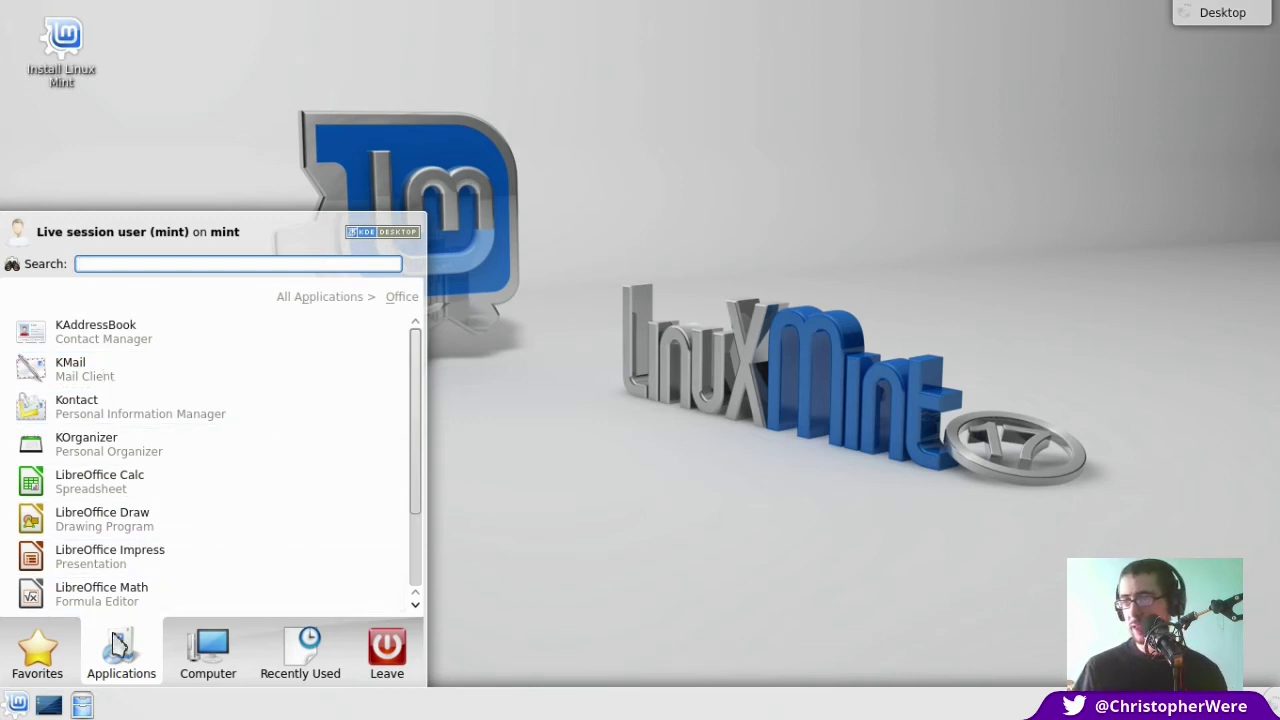
drag(417, 358, 352, 270)
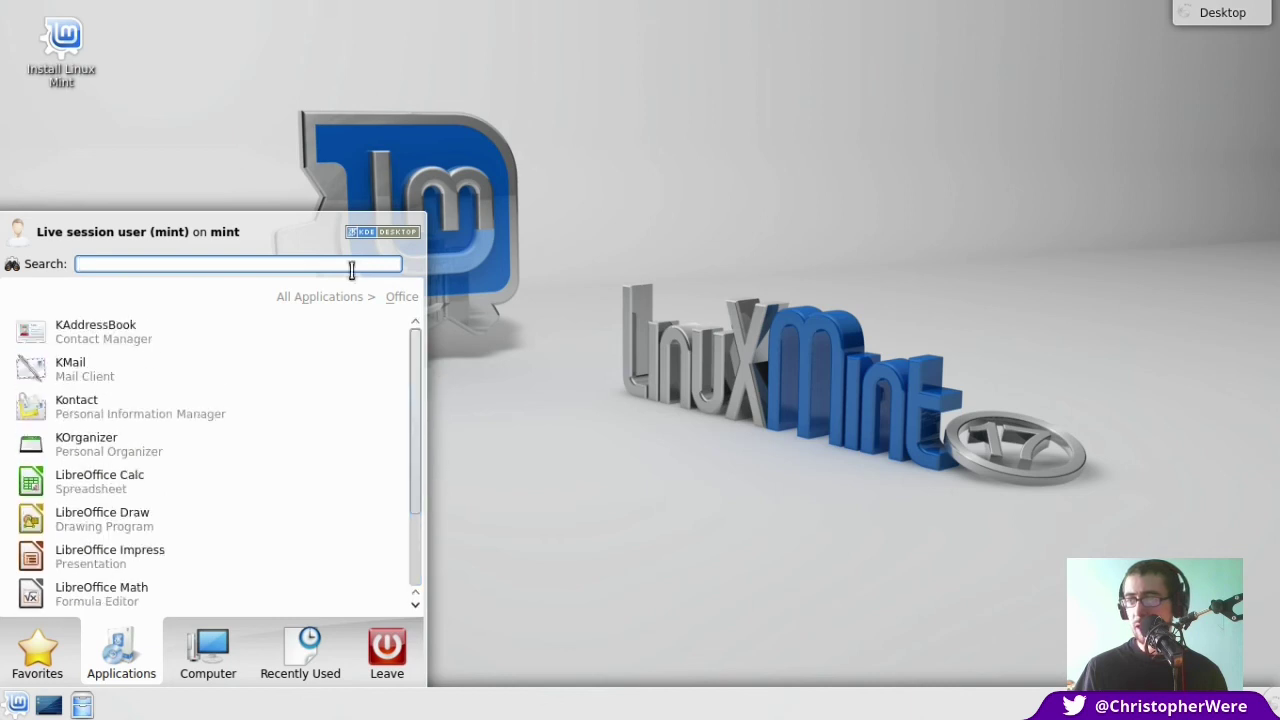
click(297, 299)
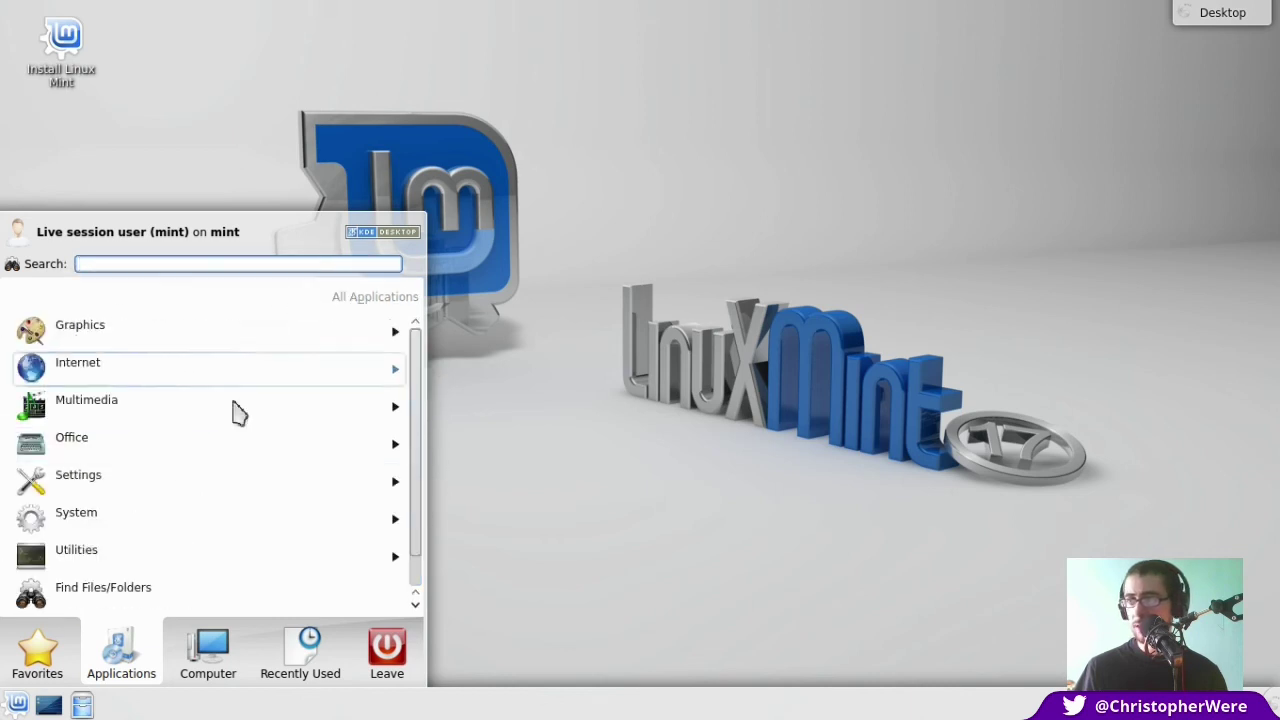
click(149, 364)
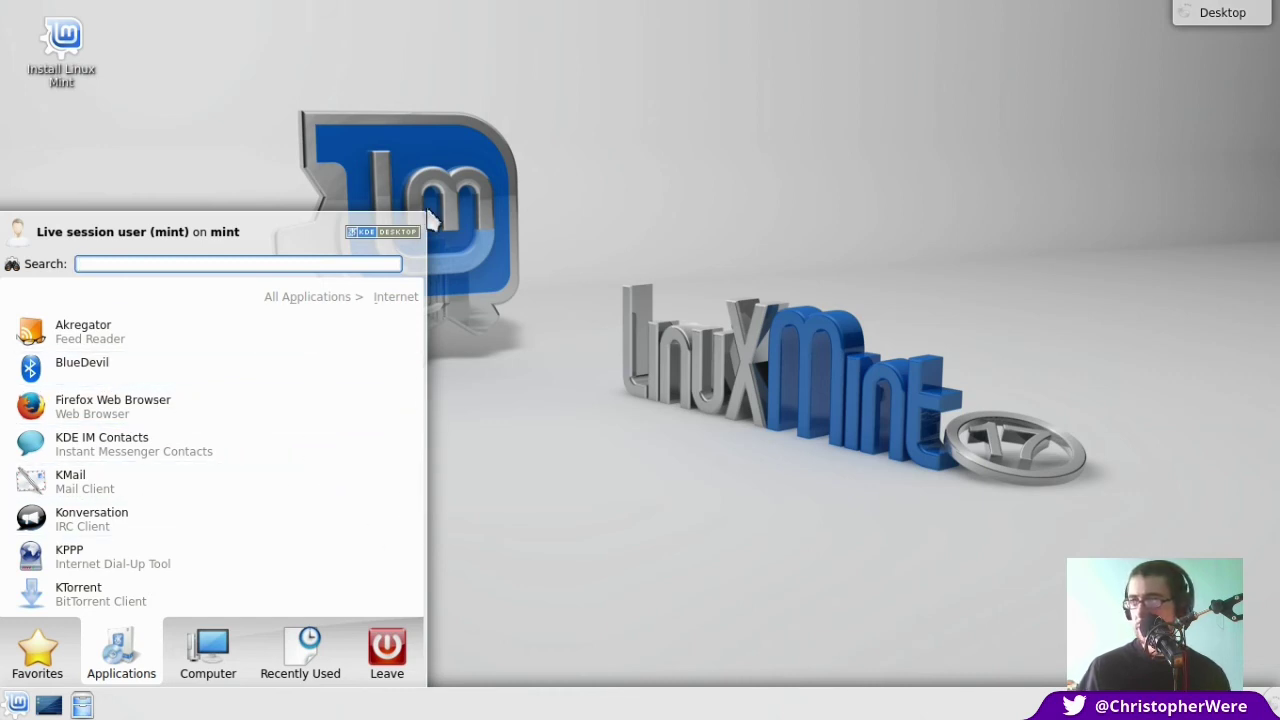
- Enlarge the application launcher to more than half the desktop's width and nearly its full height, and close it
drag(425, 213, 728, 37)
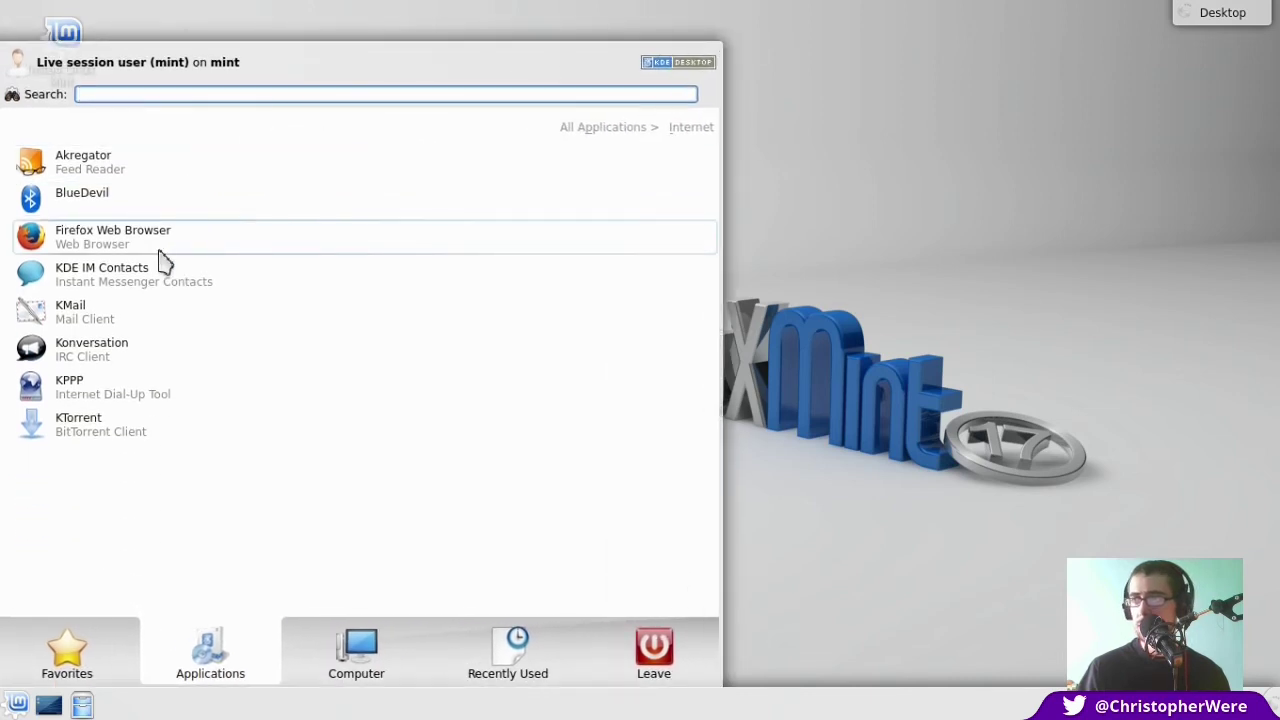
drag(722, 42, 752, 192)
click(752, 192)
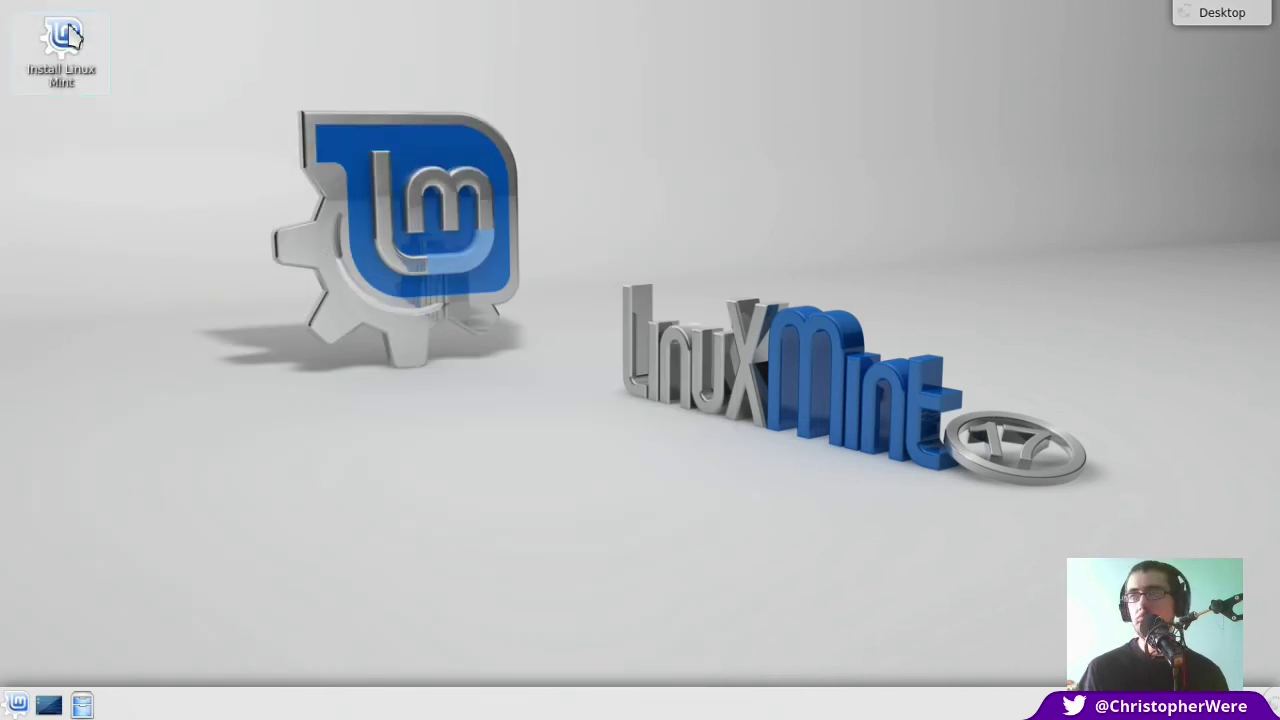
- Reopen the launcher, examine the full list of Office applications and close it
click(18, 705)
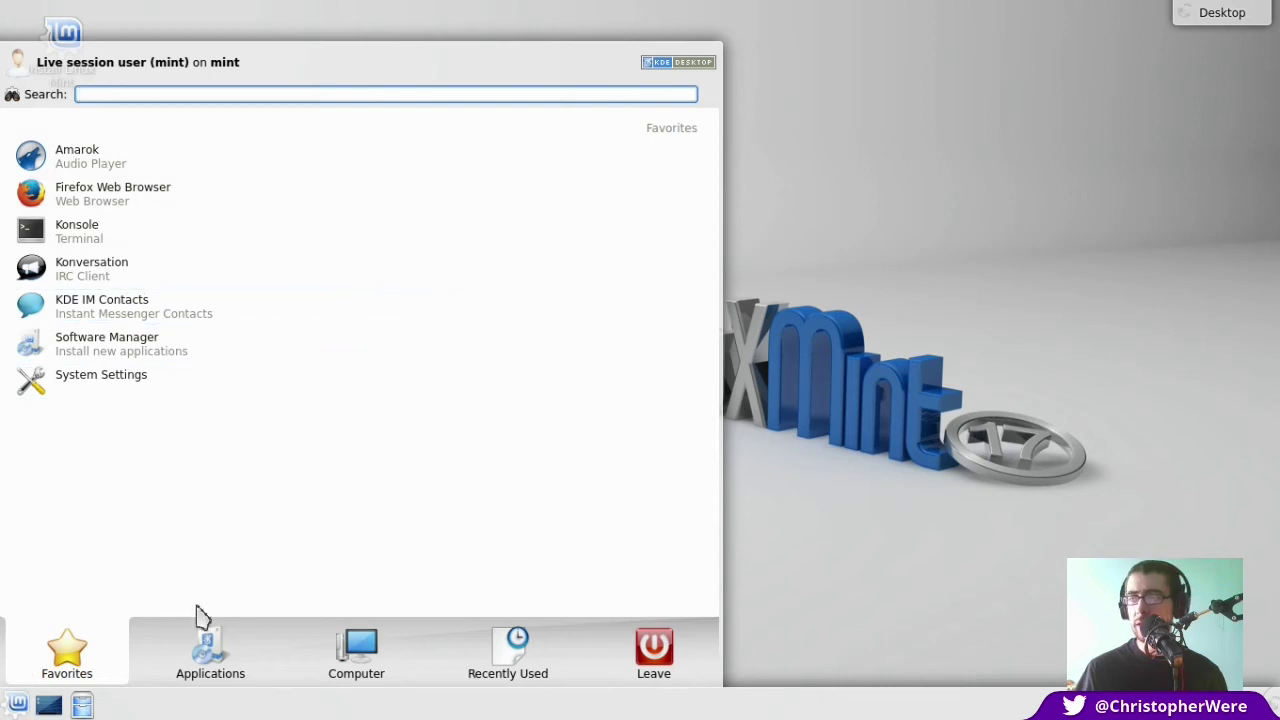
click(203, 640)
click(122, 277)
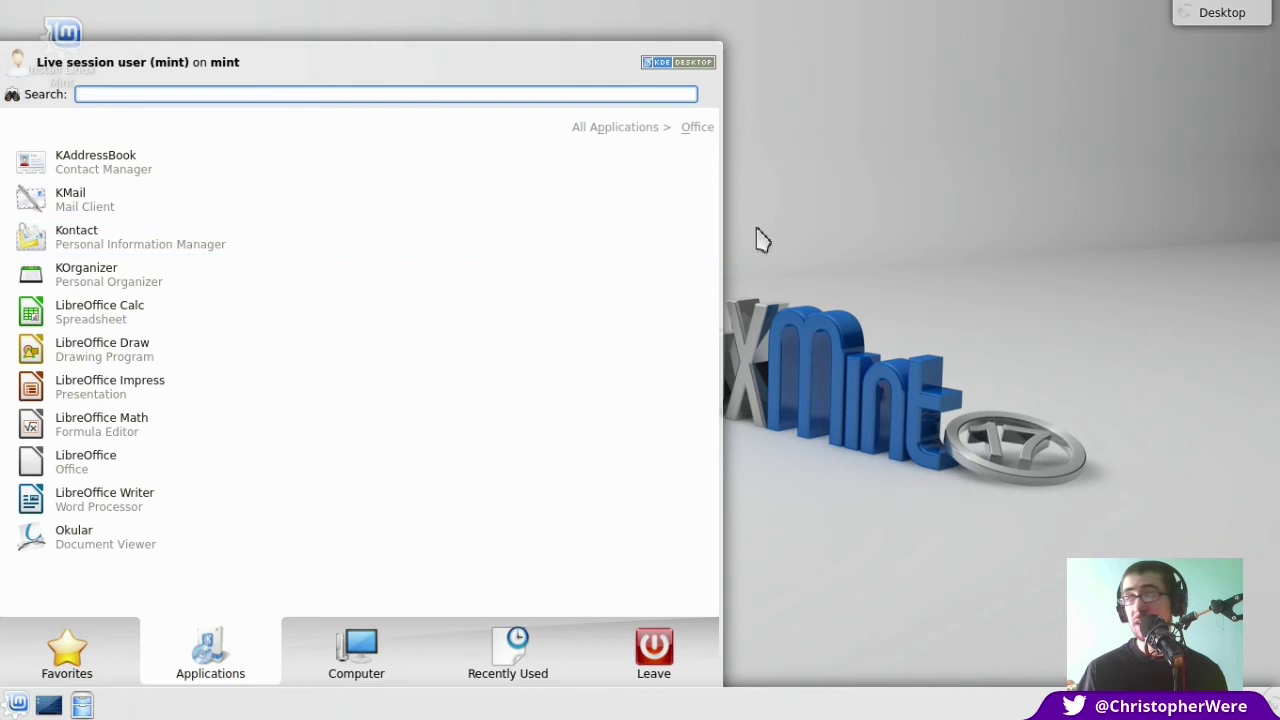
click(859, 226)
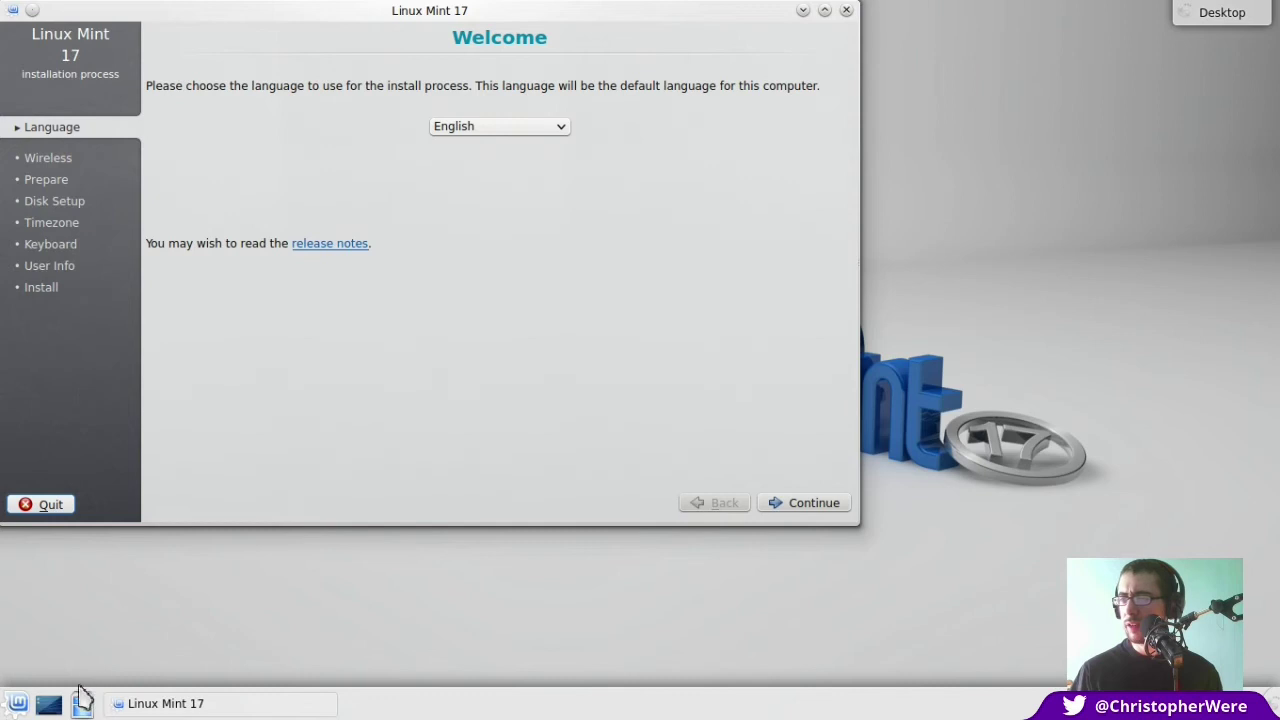
- Open the launcher over the installer window, examine the Multimedia applications and close it
click(20, 704)
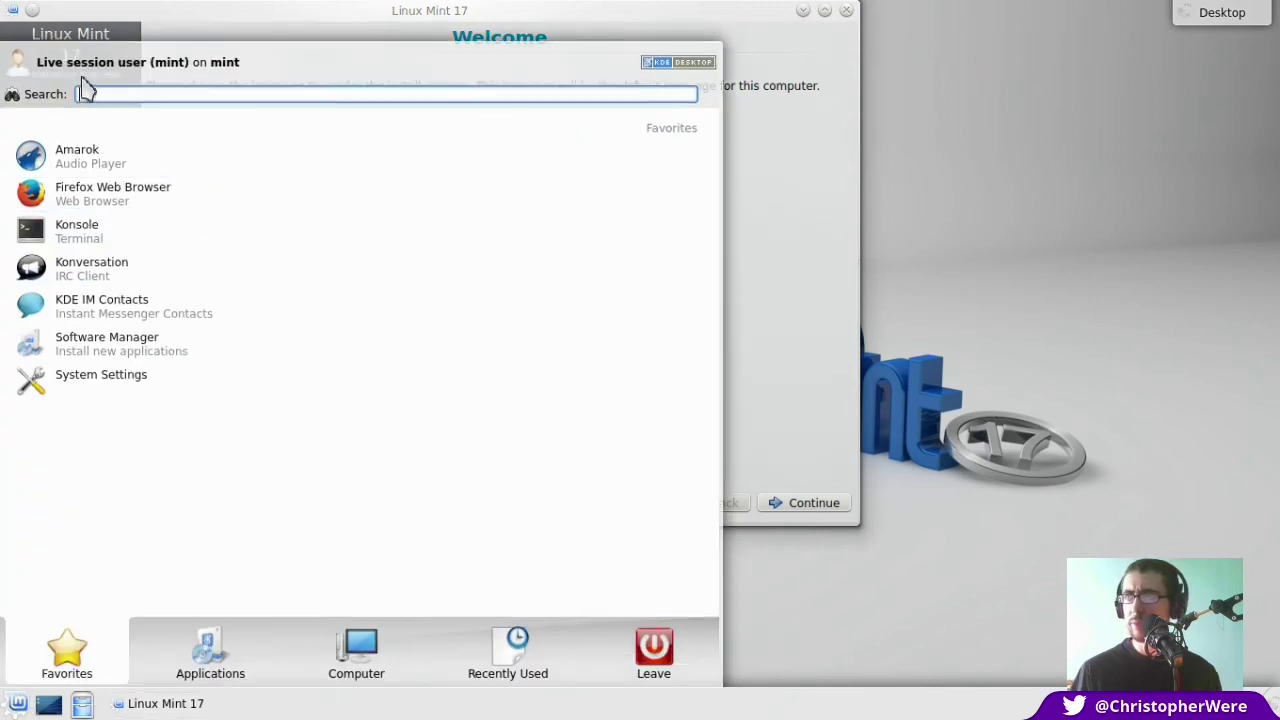
click(203, 655)
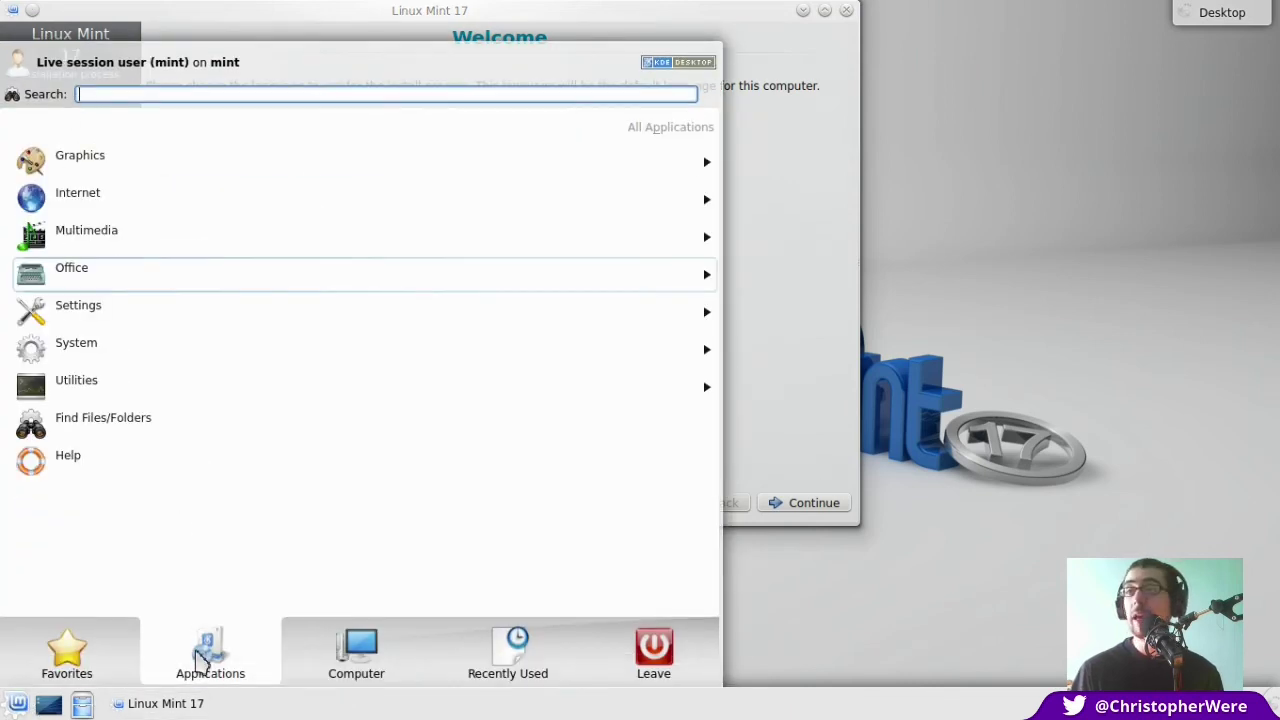
click(196, 245)
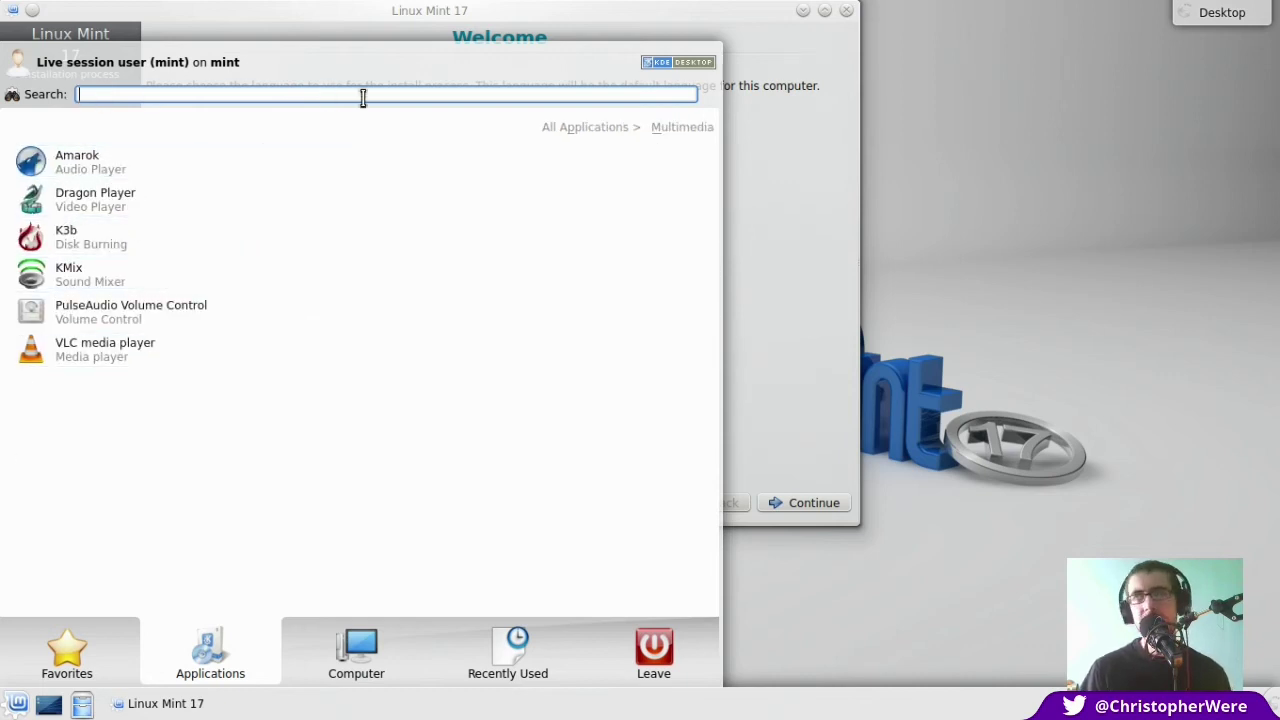
click(728, 30)
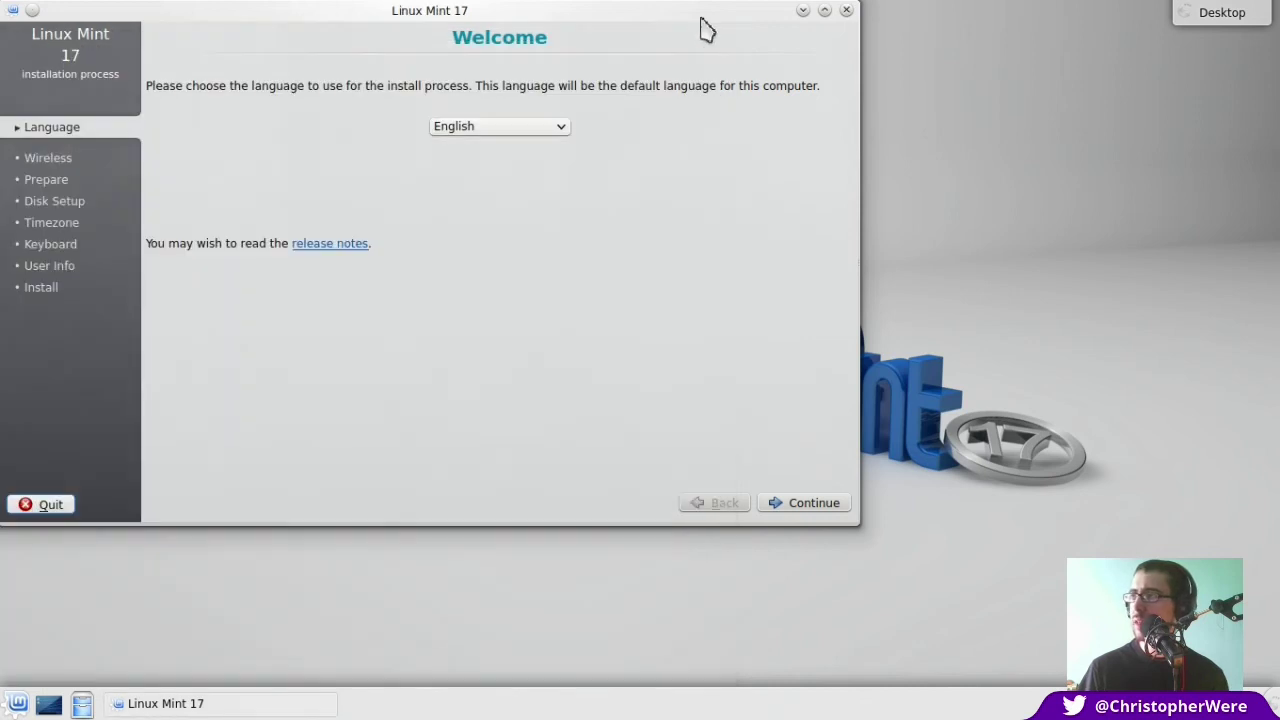
- Move the installer window towards the desktop's middle, accept English as the language and continue past the preparation checks
drag(706, 28, 787, 79)
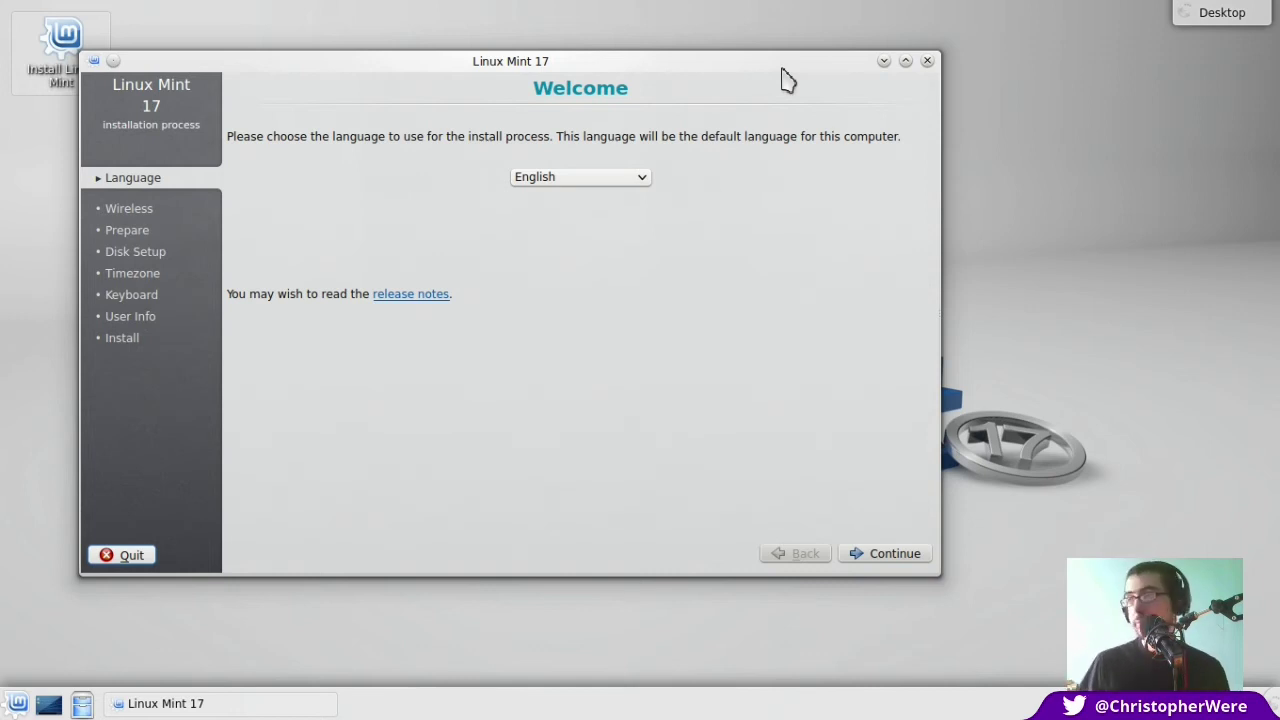
click(880, 565)
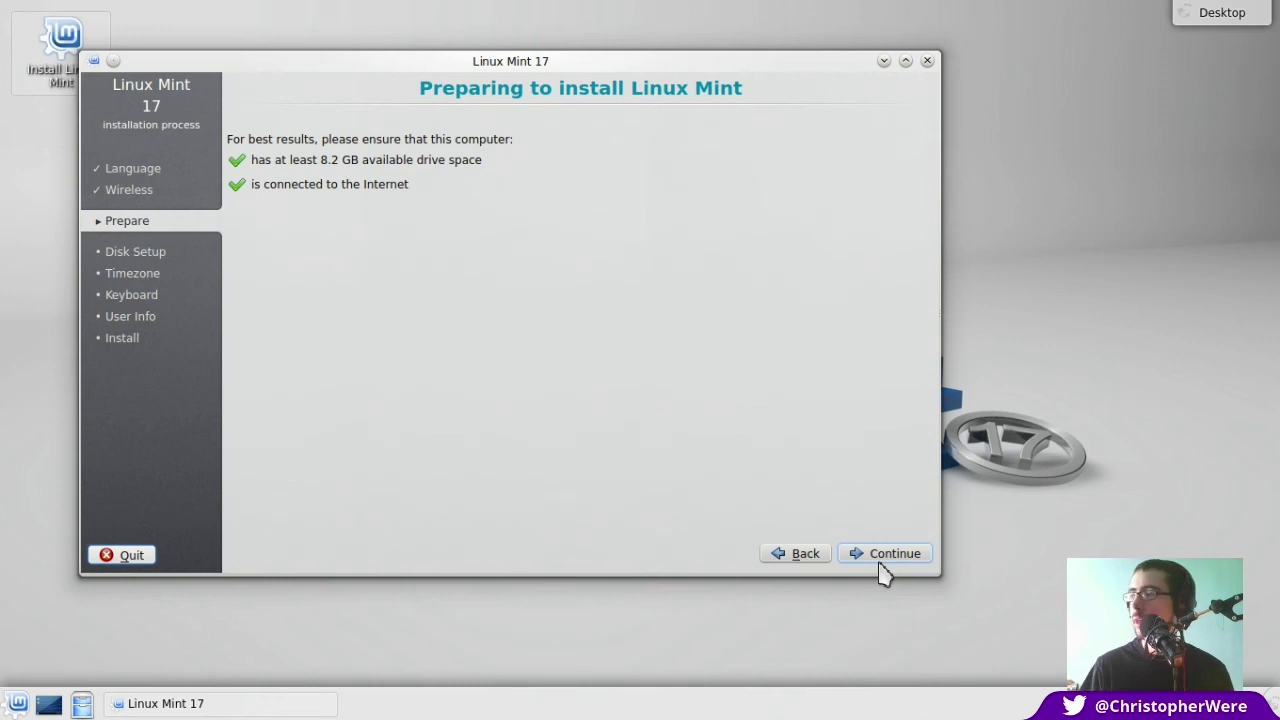
click(880, 566)
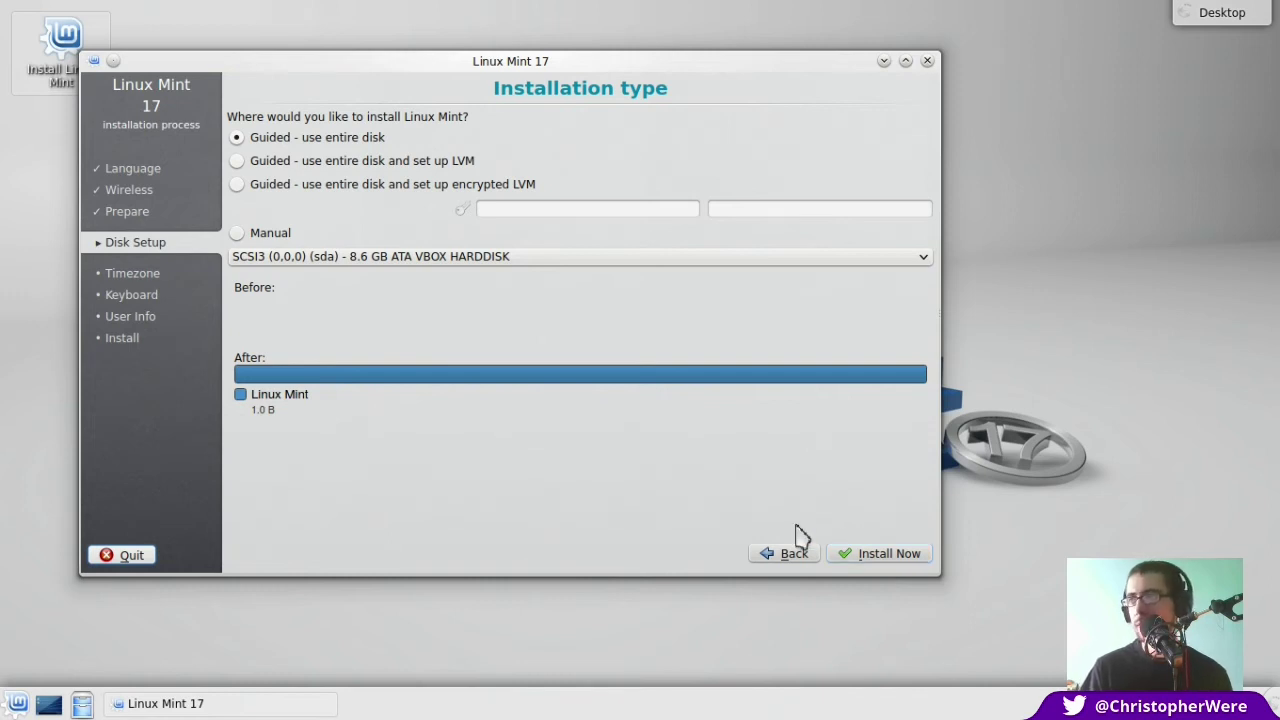
- Start the installation with the "Guided - use entire disk" option and accept United Kingdom as region and United Kingdom Time
click(884, 560)
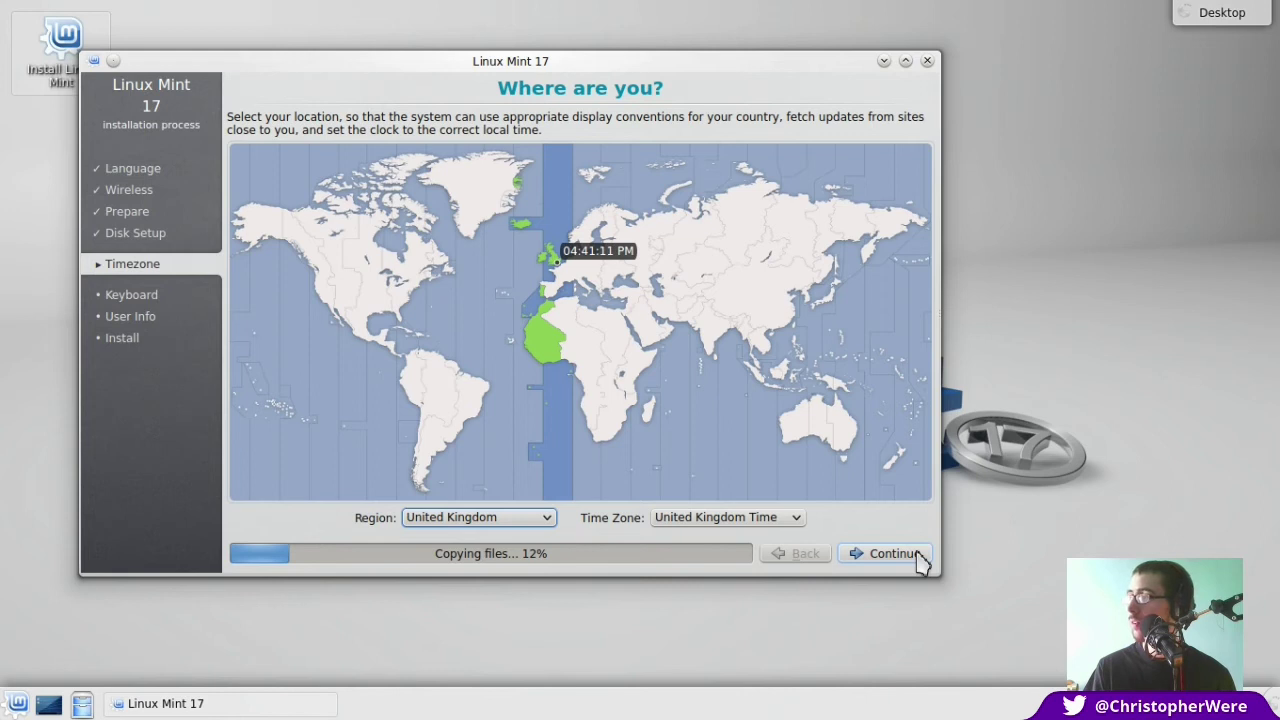
click(918, 556)
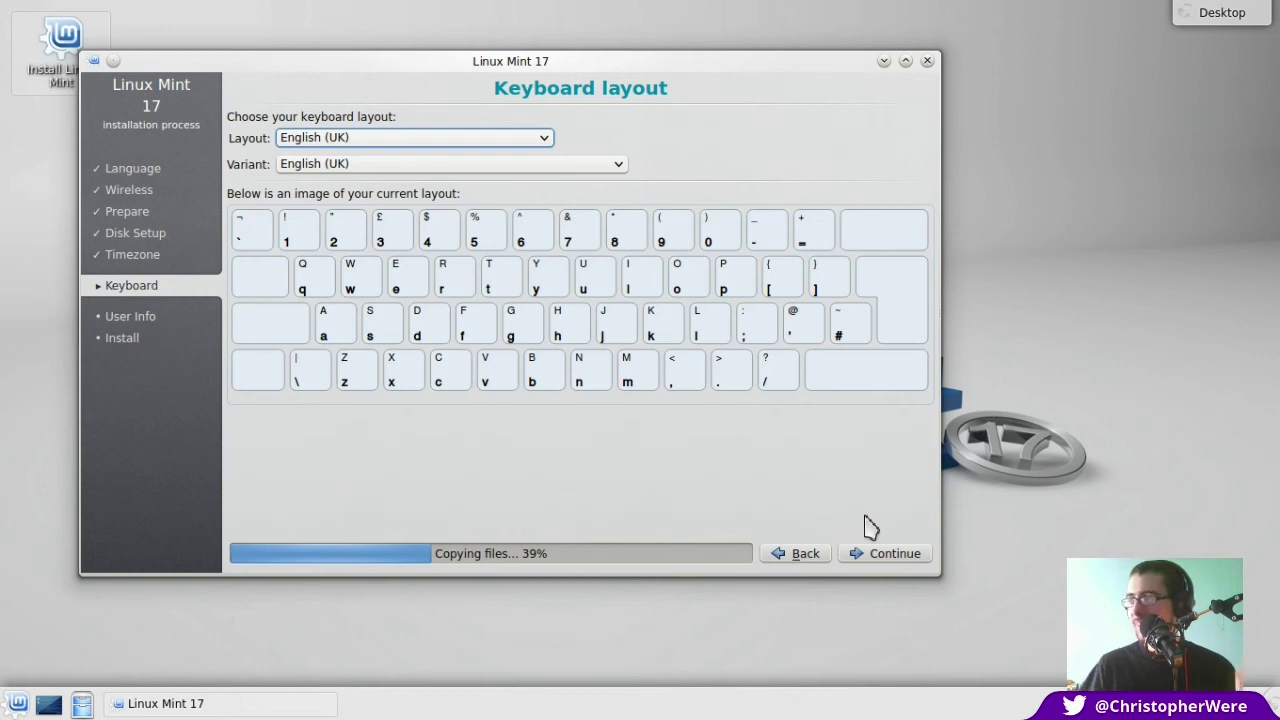
- Accept the English (UK) keyboard layout and enter the account holder's full name in the user information
click(908, 550)
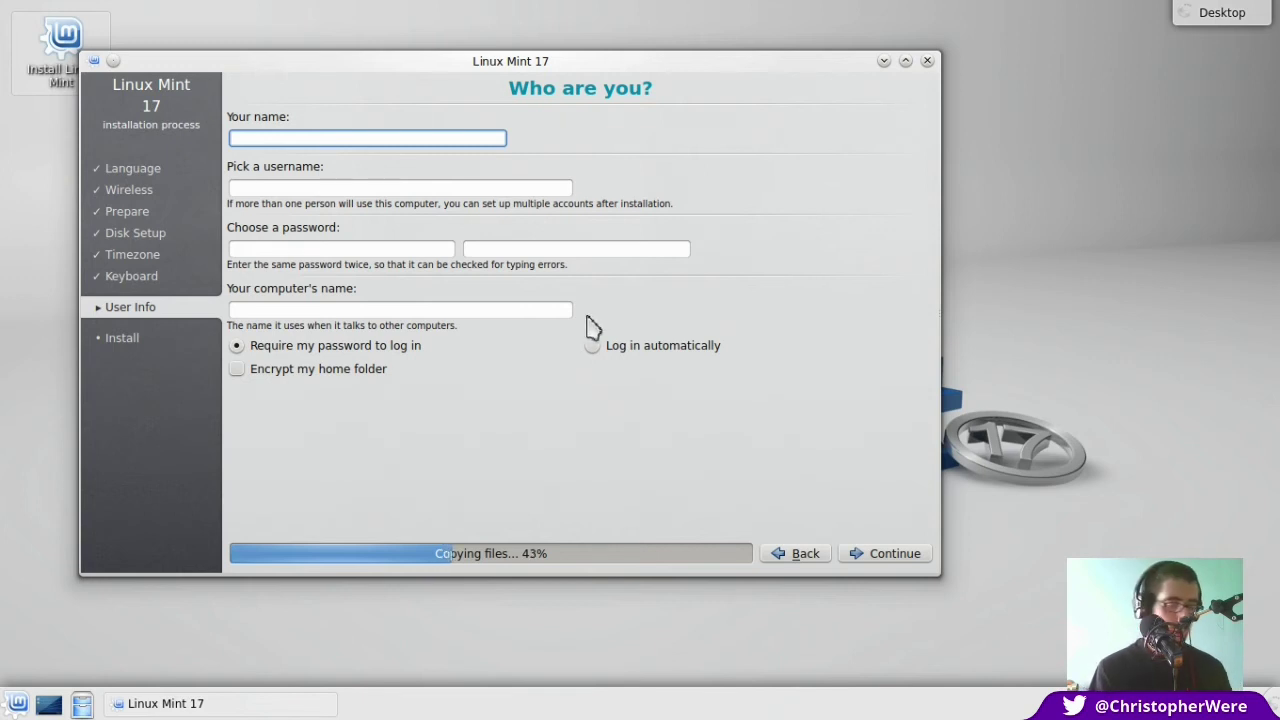
text(Christopher )
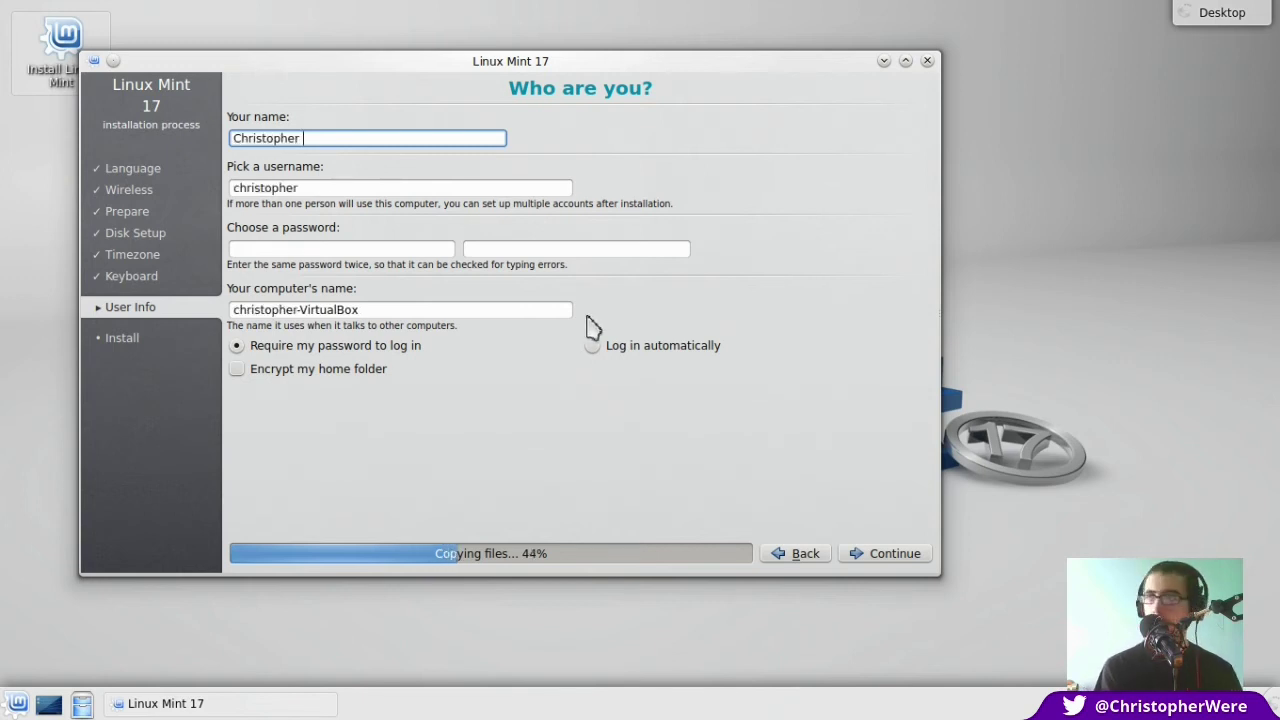
text(Were)
- Enter the account password in both password fields and continue the installation with automatic login selected
click(443, 251)
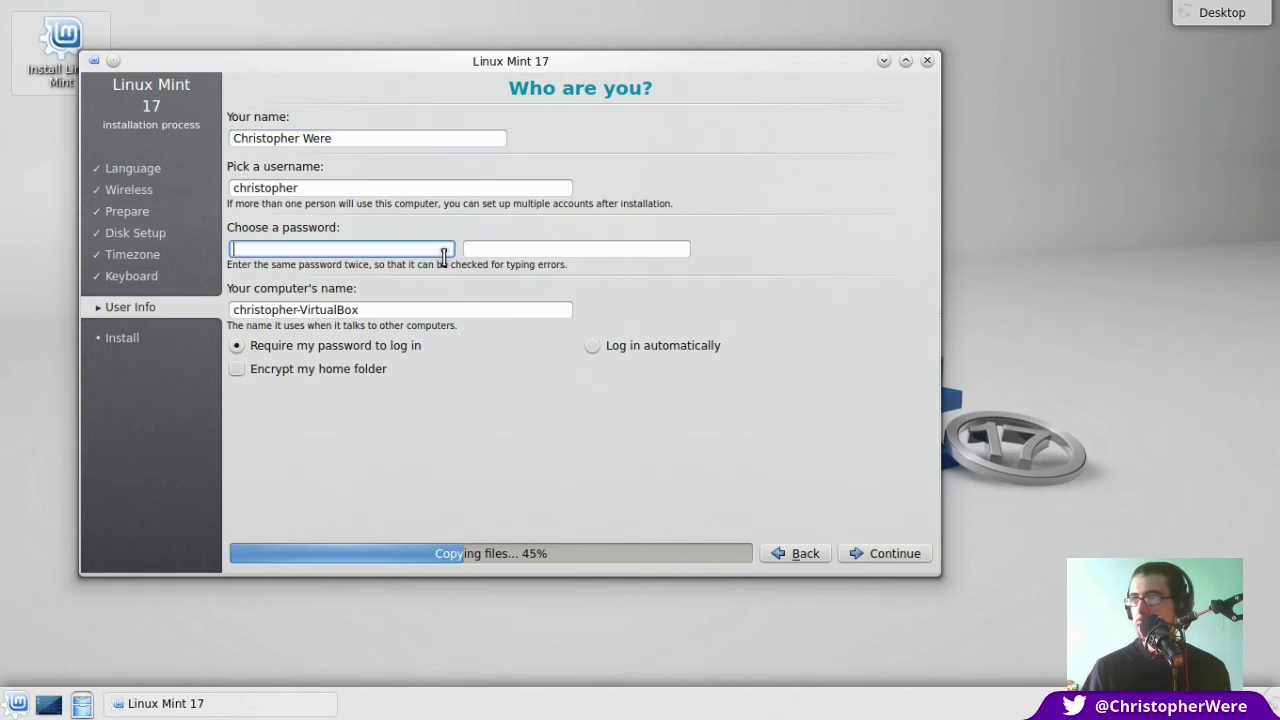
text(*****)
key(Tab)
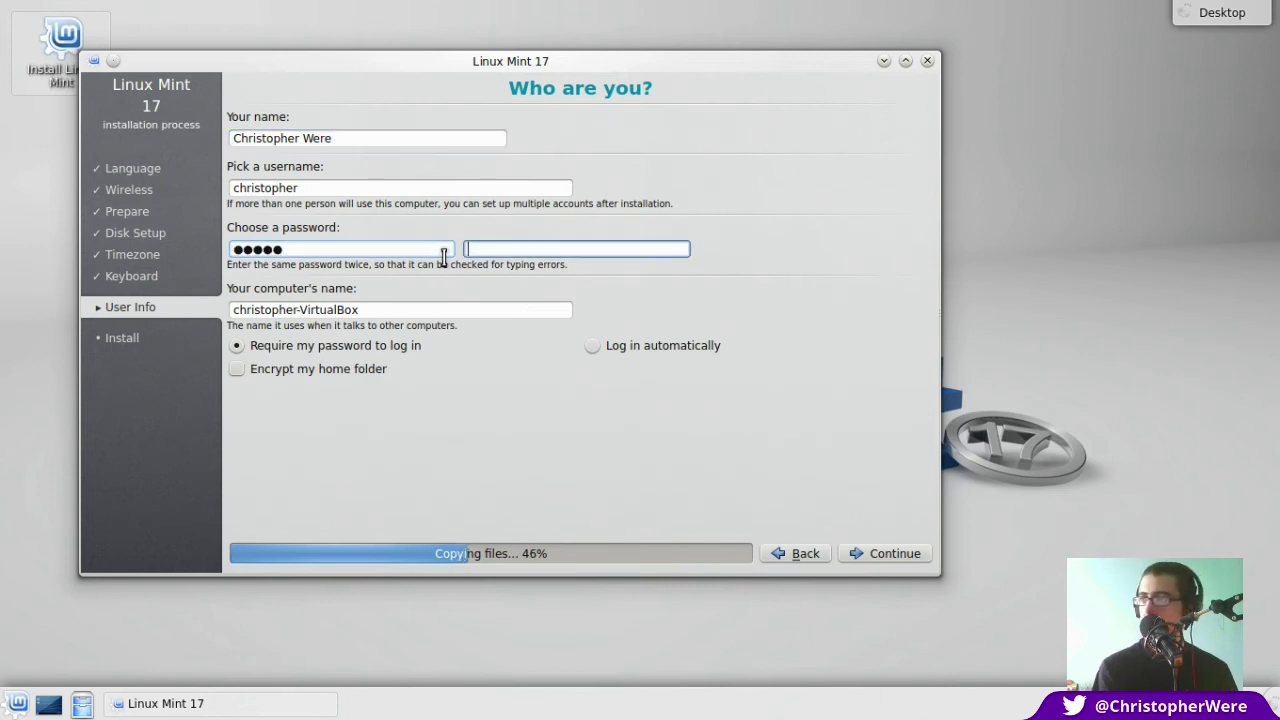
text(*****)
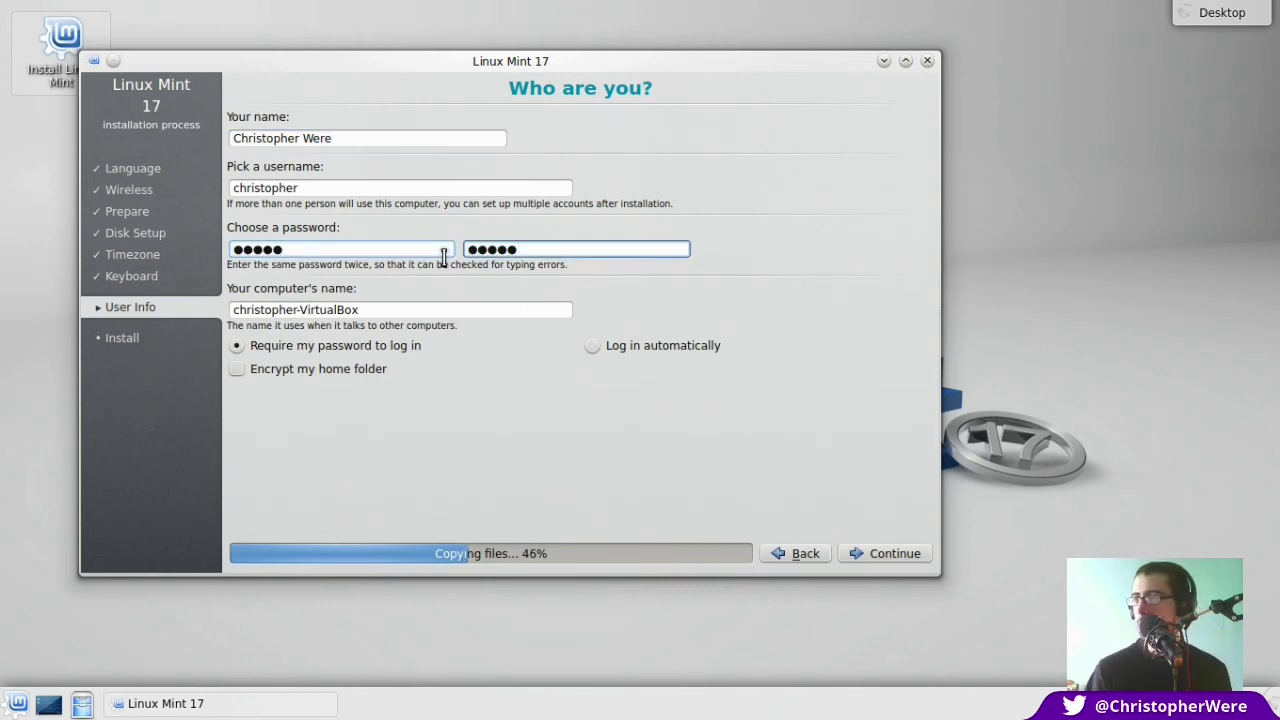
click(597, 346)
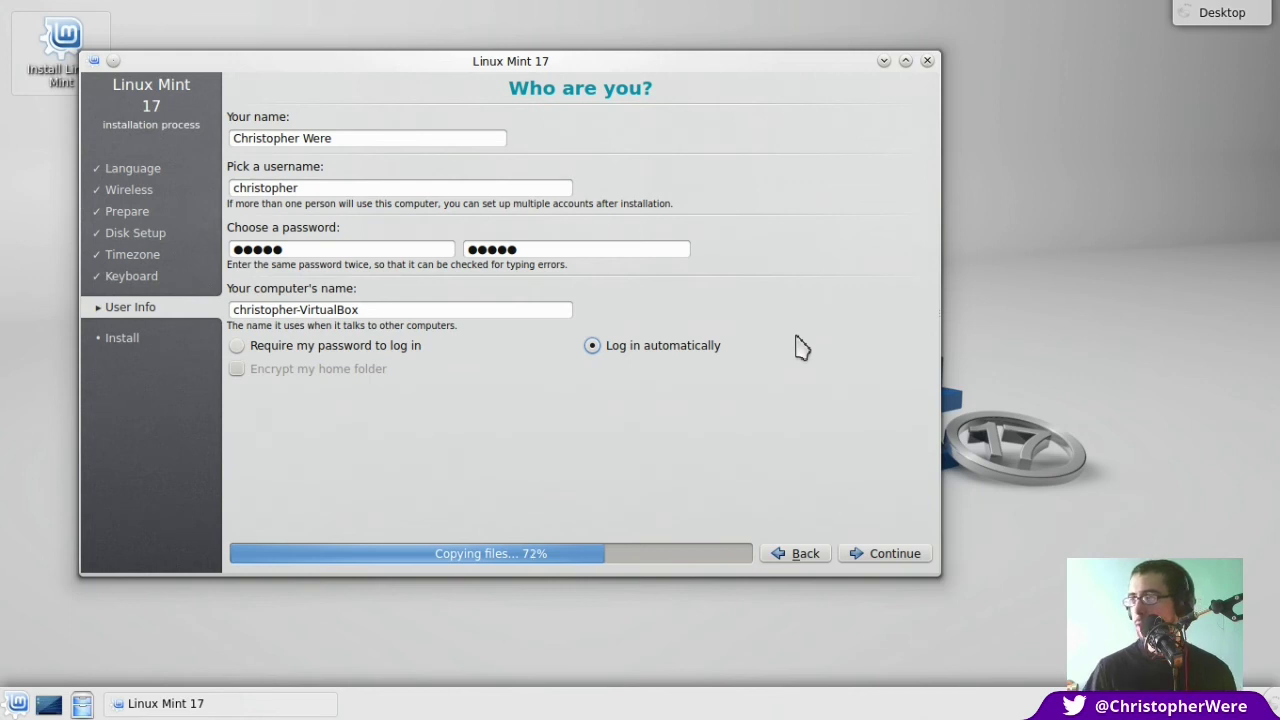
click(895, 555)
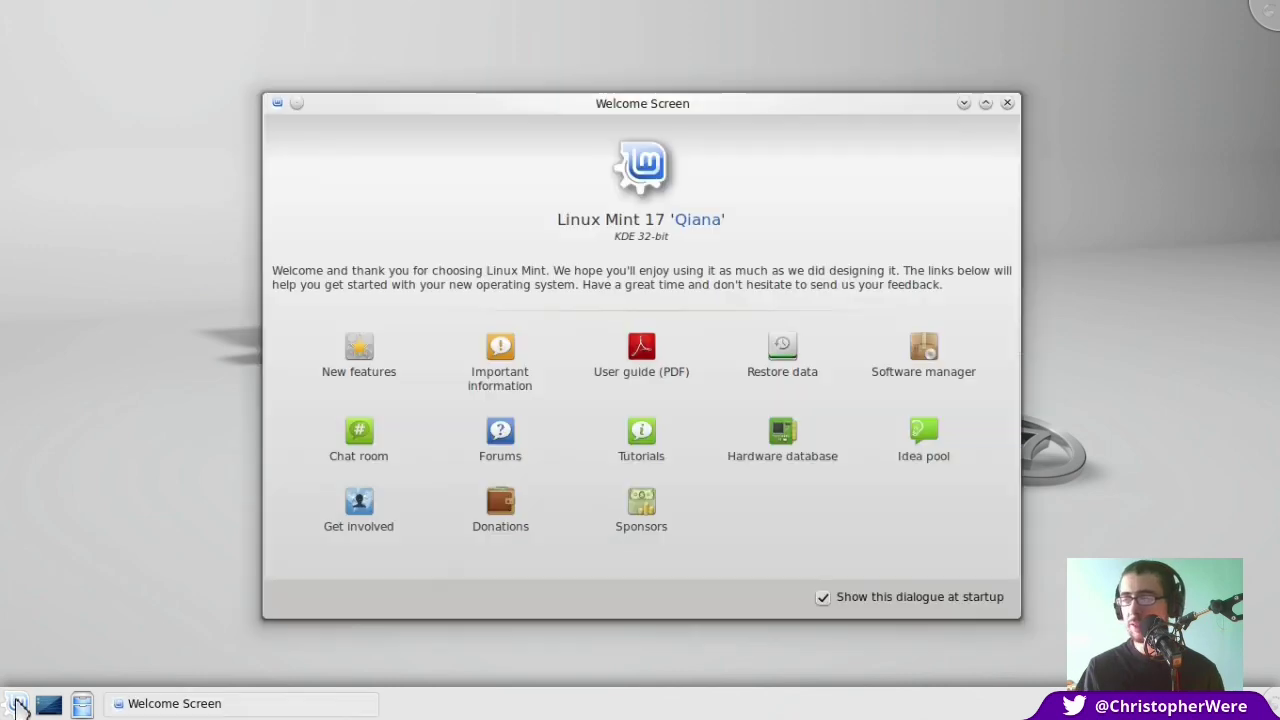
- Look briefly at the launcher's favourites, disable showing the Welcome Screen at startup and close it
click(18, 708)
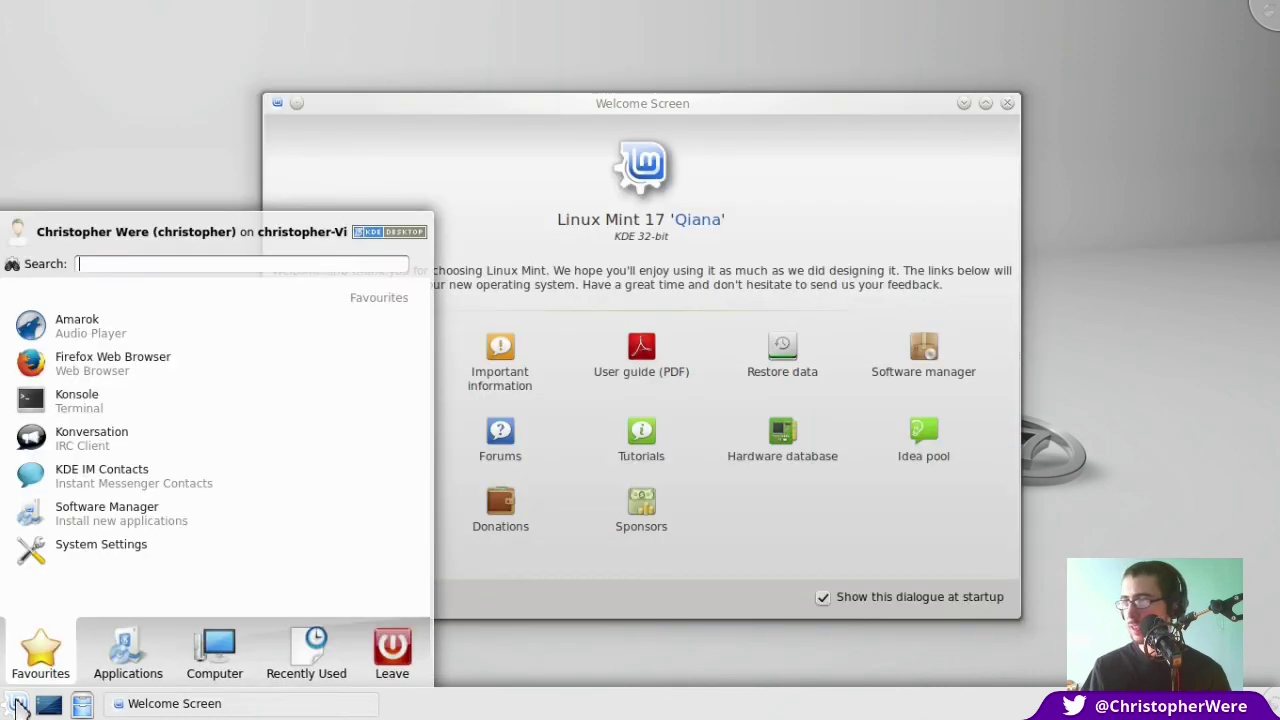
click(18, 708)
click(822, 598)
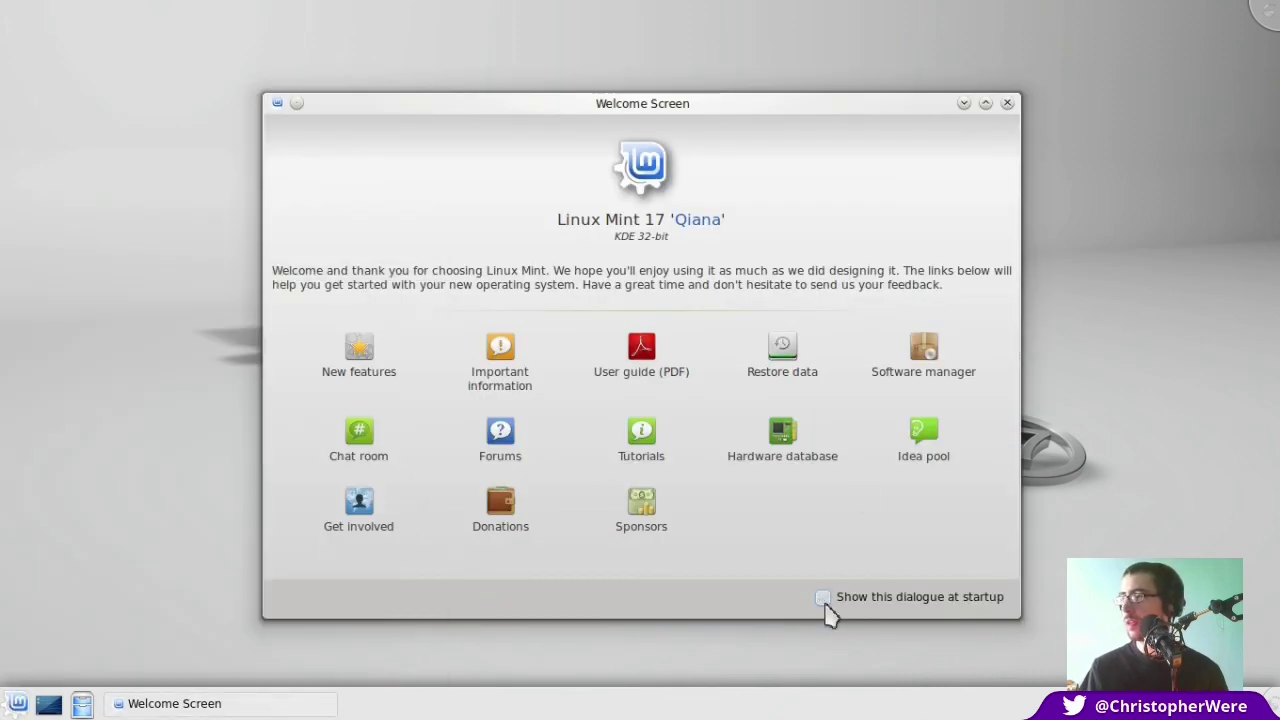
click(1008, 103)
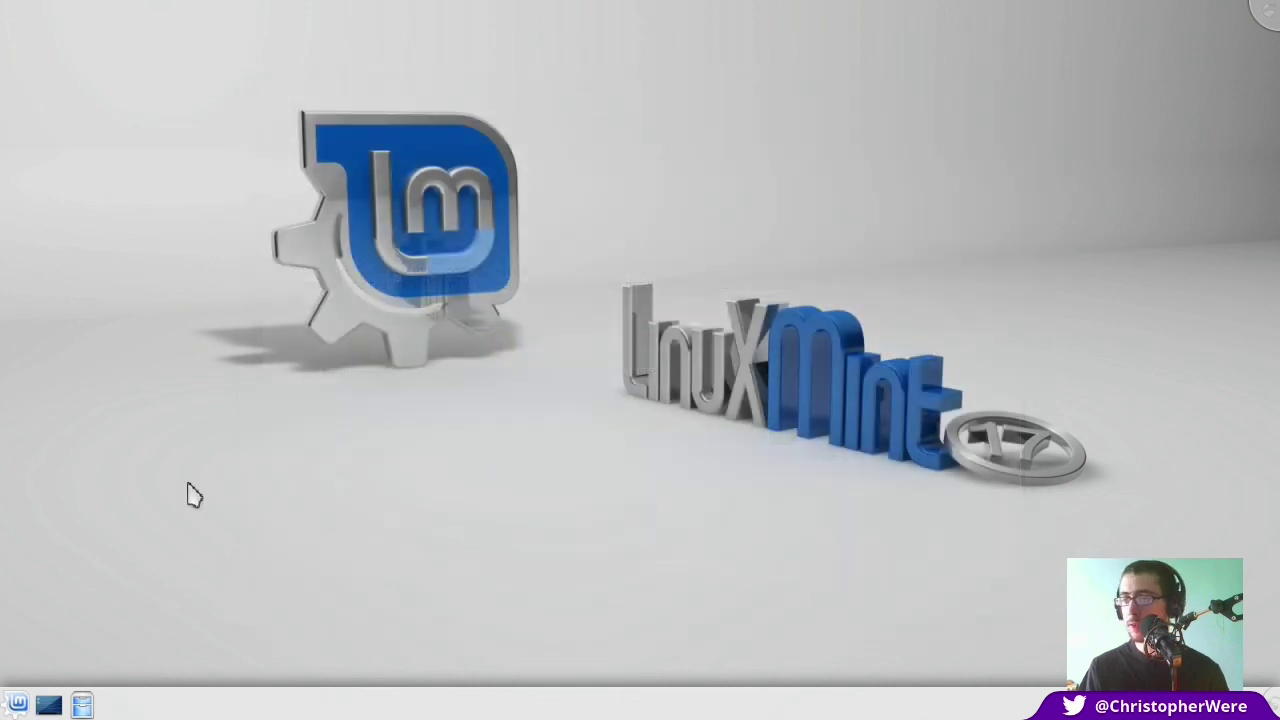